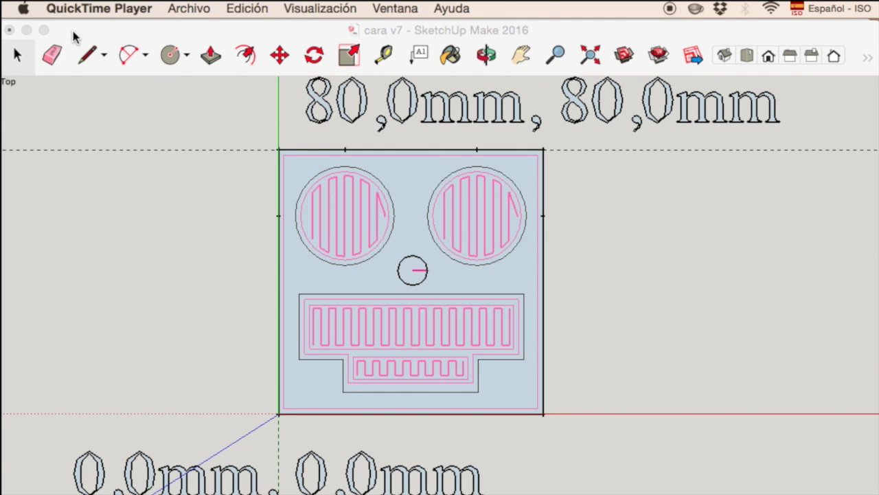
- Bring SketchUp to the front and reposition the floating tool palette
{"action": "left_click", "coordinate": [79, 31]}
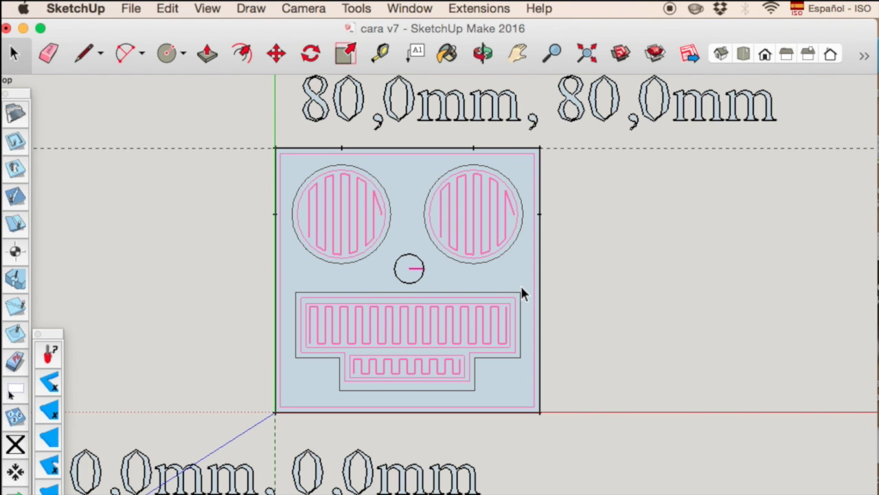
{"action": "scroll", "coordinate": [550, 288], "scroll_direction": "down", "scroll_amount": 1}
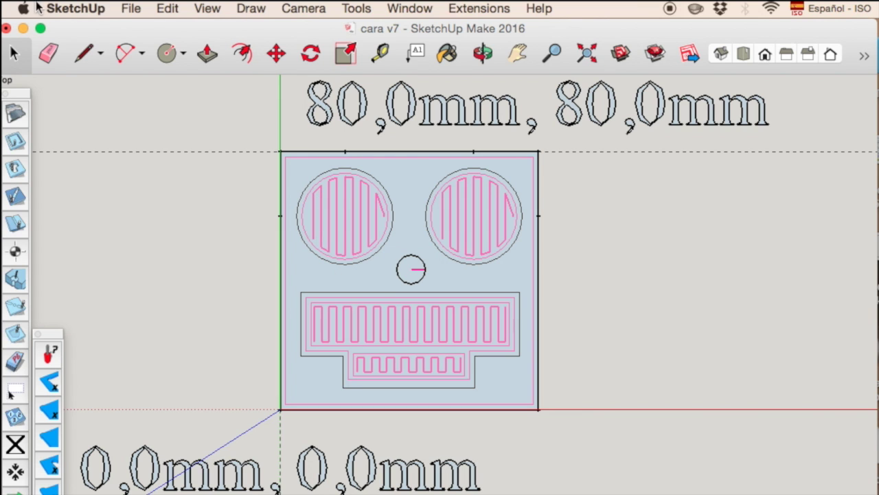
{"action": "left_click_drag", "start_coordinate": [23, 93], "coordinate": [39, 74]}
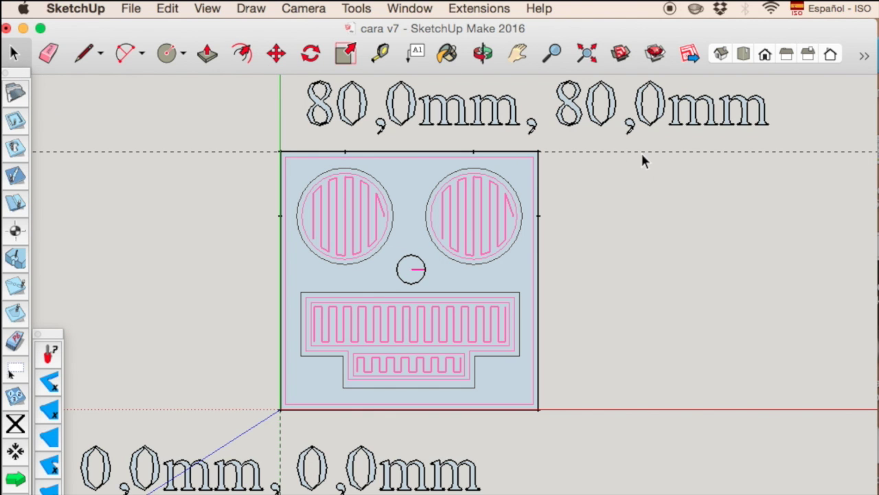
- Inspect the plate from Iso, Top and Front views, then minimize SketchUp
{"action": "left_click", "coordinate": [721, 55]}
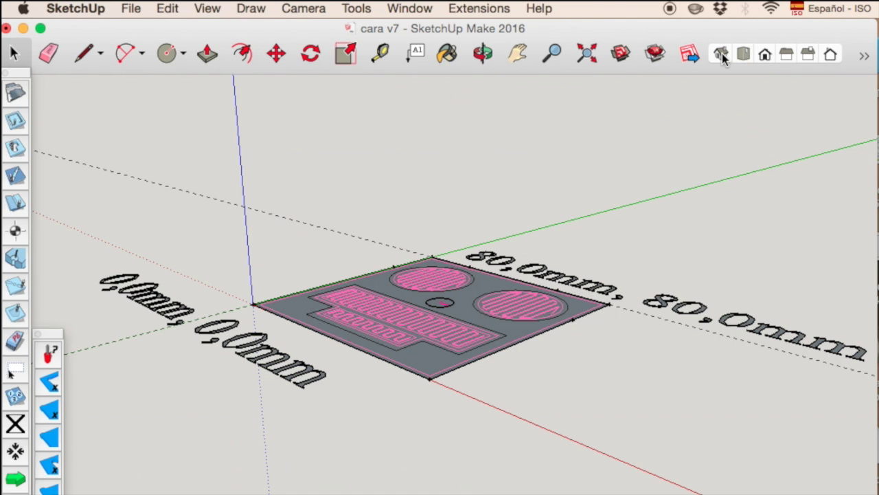
{"action": "left_click", "coordinate": [750, 53]}
{"action": "left_click", "coordinate": [764, 55]}
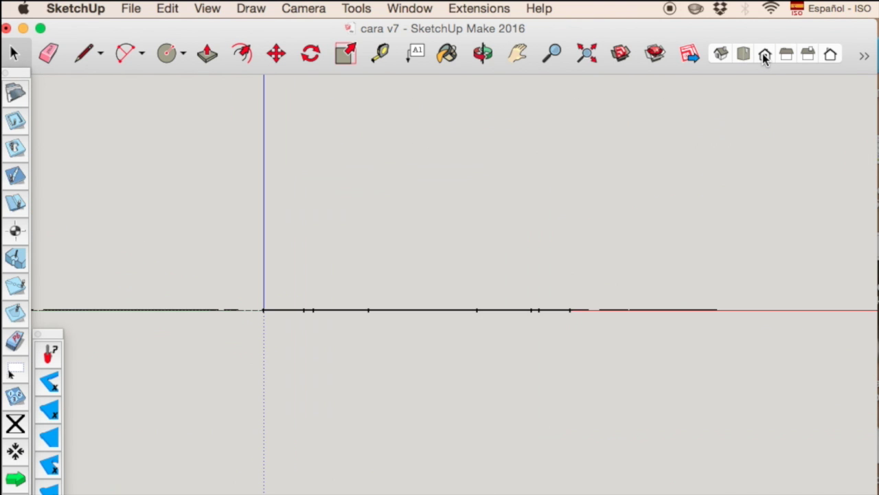
{"action": "left_click", "coordinate": [722, 55]}
{"action": "left_click", "coordinate": [743, 55]}
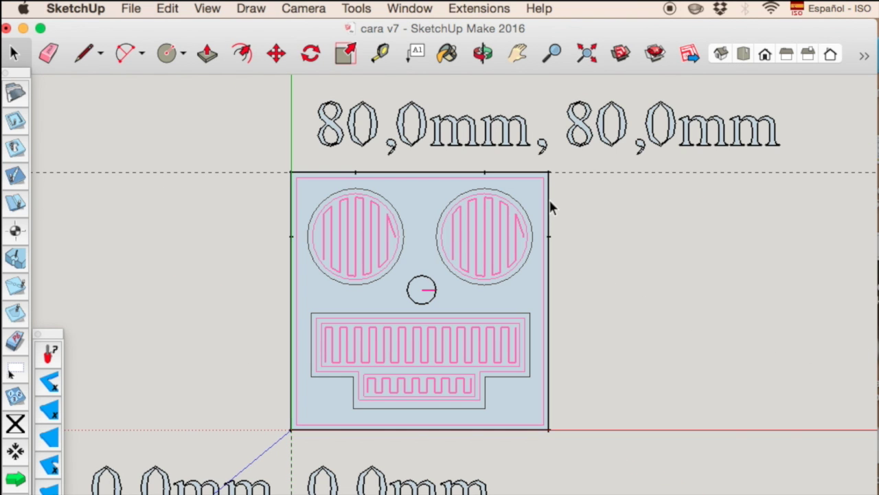
{"action": "left_click", "coordinate": [23, 28]}
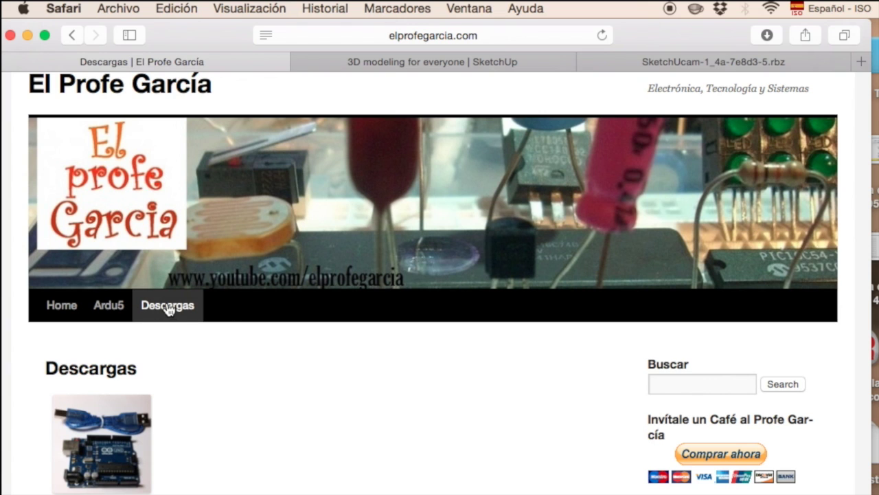
- Scroll the Descargas page down to the 'CNC – Maquina de Control Numerico Computarizado' heading
{"action": "scroll", "coordinate": [373, 389], "scroll_direction": "up", "scroll_amount": 2}
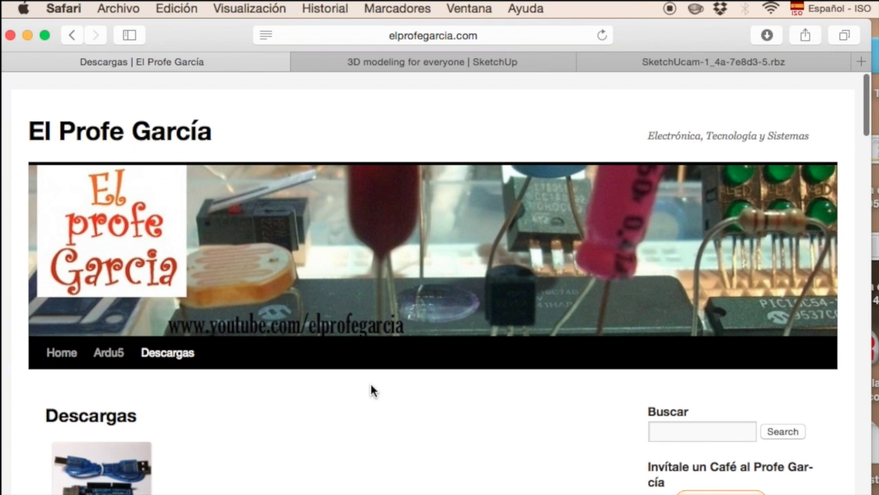
{"action": "scroll", "coordinate": [371, 391], "scroll_direction": "down", "scroll_amount": 3}
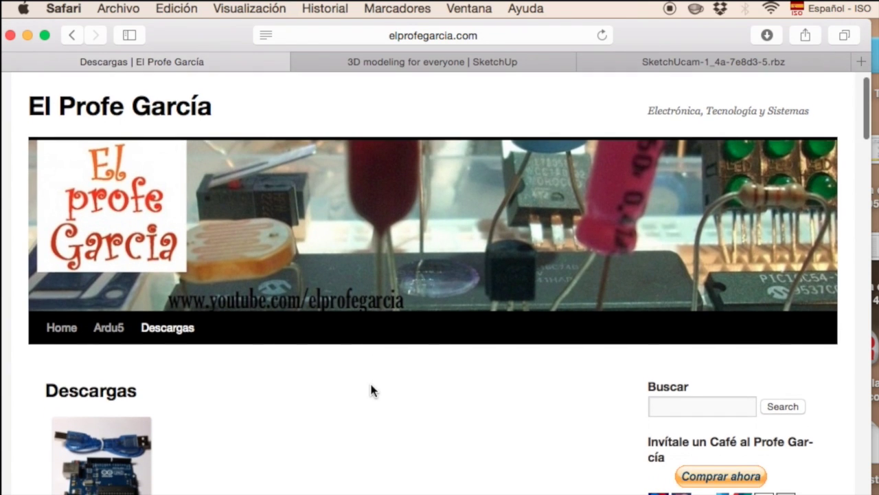
{"action": "scroll", "coordinate": [371, 390], "scroll_direction": "down", "scroll_amount": 20}
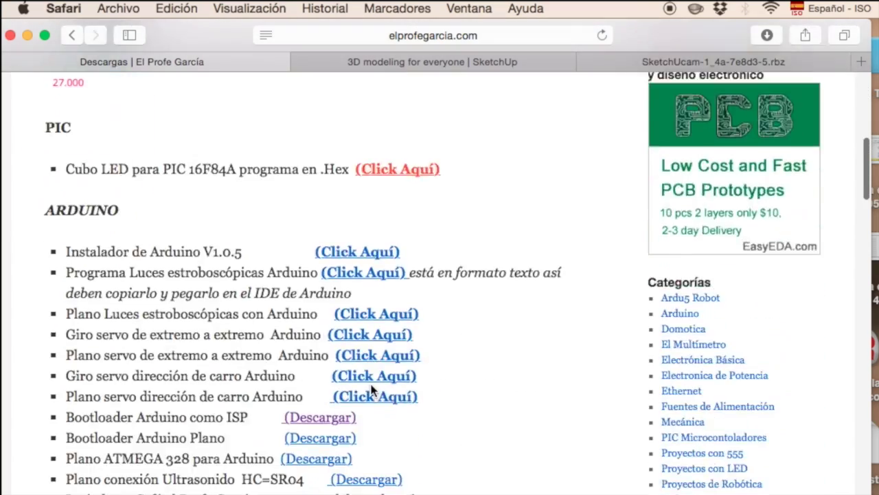
{"action": "scroll", "coordinate": [371, 390], "scroll_direction": "down", "scroll_amount": 20}
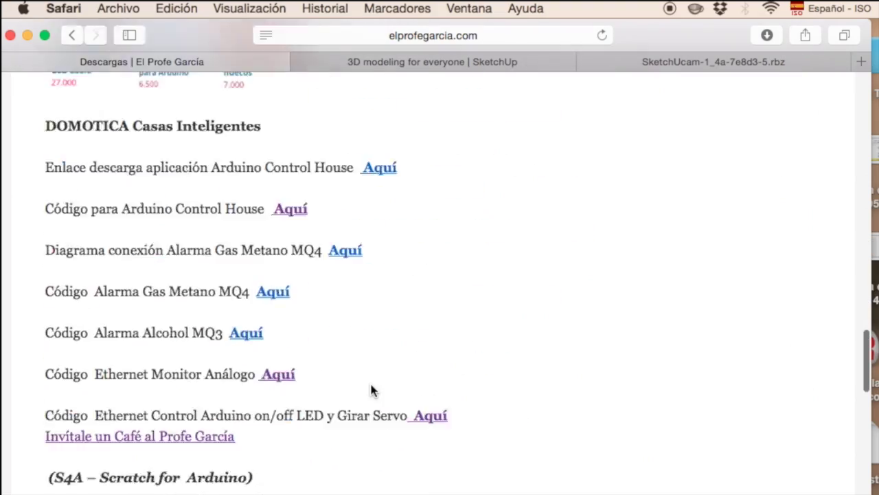
{"action": "scroll", "coordinate": [370, 390], "scroll_direction": "down", "scroll_amount": 3}
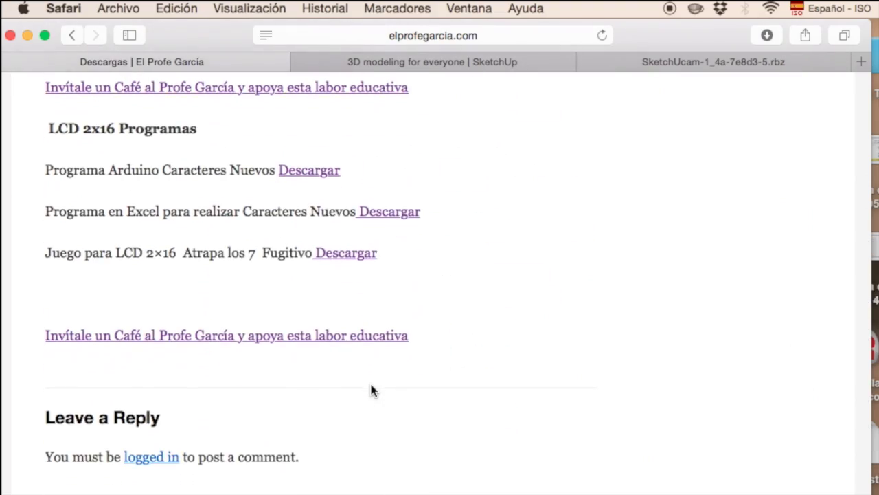
{"action": "scroll", "coordinate": [371, 390], "scroll_direction": "up", "scroll_amount": 20}
{"action": "scroll", "coordinate": [371, 390], "scroll_direction": "down", "scroll_amount": 8}
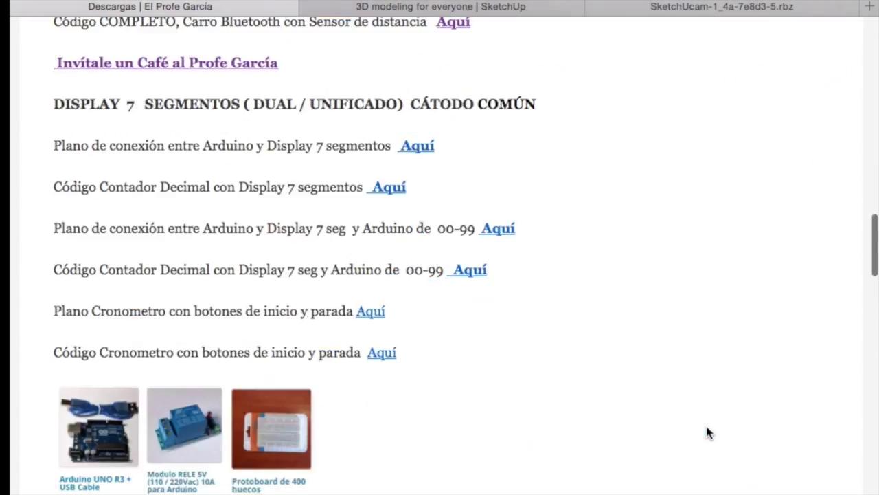
{"action": "scroll", "coordinate": [699, 485], "scroll_direction": "down", "scroll_amount": 10}
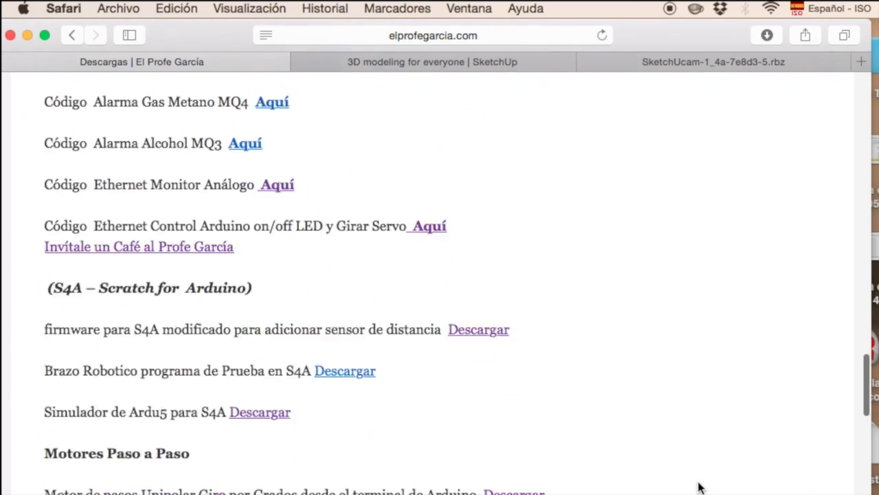
{"action": "scroll", "coordinate": [699, 484], "scroll_direction": "down", "scroll_amount": 15}
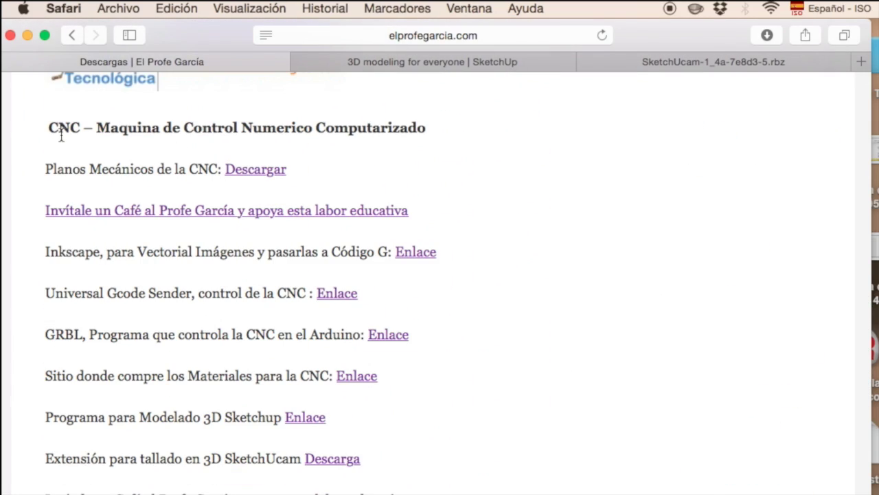
{"action": "scroll", "coordinate": [258, 356], "scroll_direction": "down", "scroll_amount": 2}
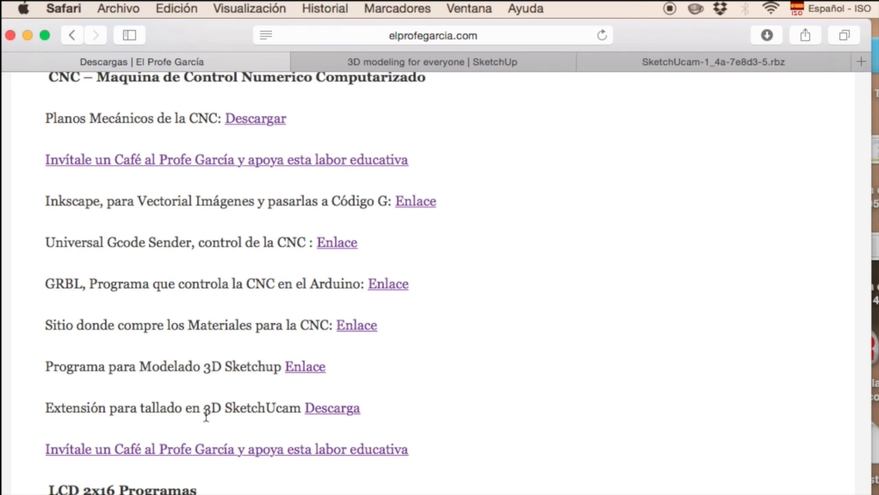
- Open the SketchUp download page from the Sketchup link and choose Personal Projects as the use
{"action": "left_click", "coordinate": [307, 368]}
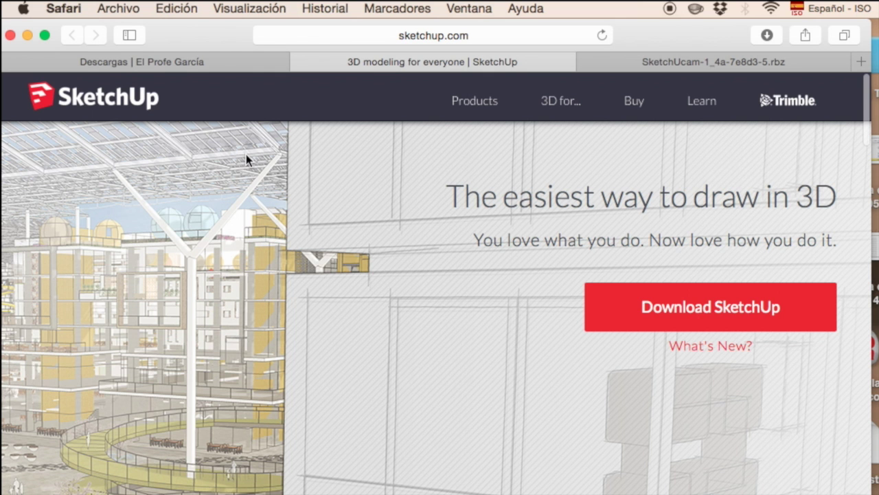
{"action": "left_click", "coordinate": [694, 314]}
{"action": "left_click", "coordinate": [811, 245]}
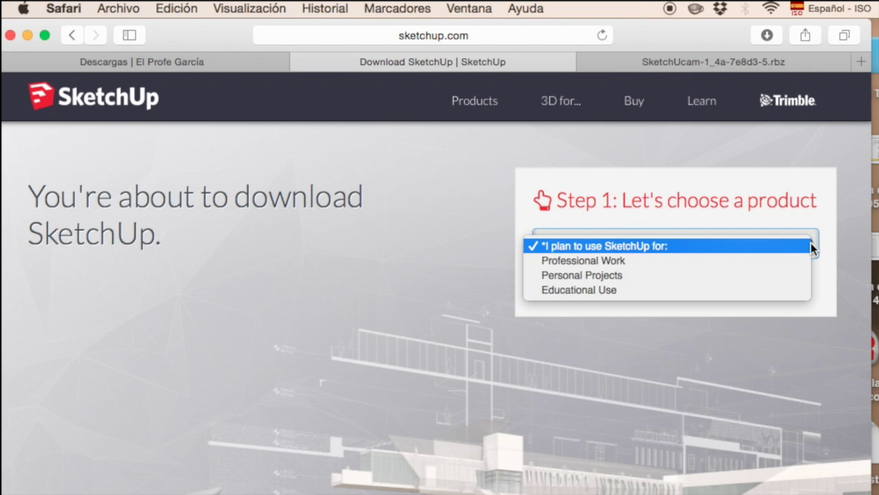
{"action": "left_click", "coordinate": [633, 281]}
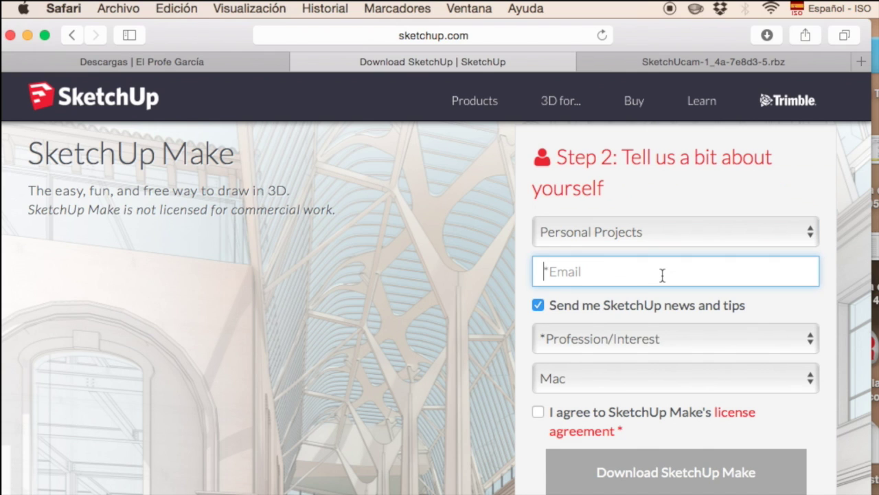
- Pick Woodworking as profession and Windows as OS, and accept the licence agreement
{"action": "left_click", "coordinate": [810, 339]}
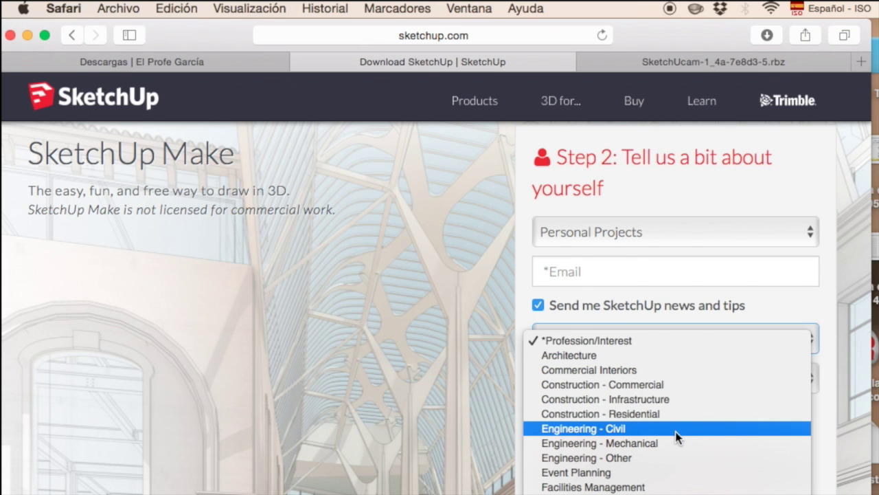
{"action": "scroll", "coordinate": [648, 344], "scroll_direction": "down", "scroll_amount": 10}
{"action": "left_click", "coordinate": [647, 344]}
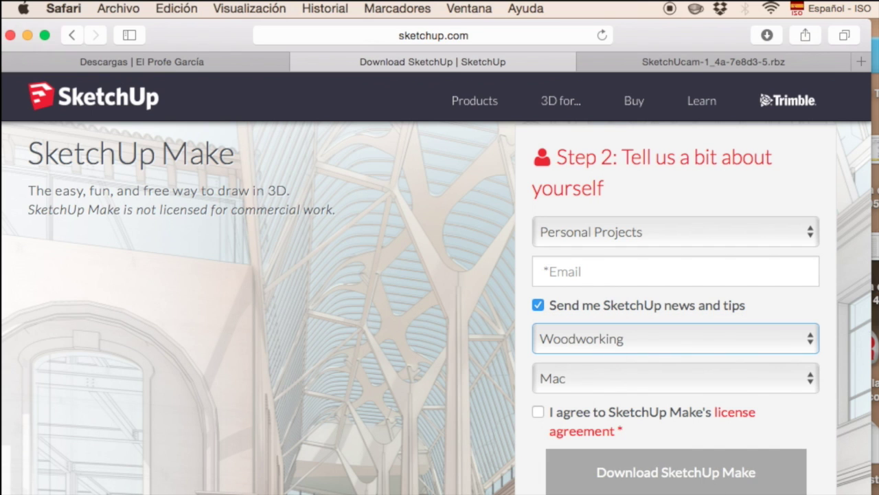
{"action": "left_click", "coordinate": [681, 374]}
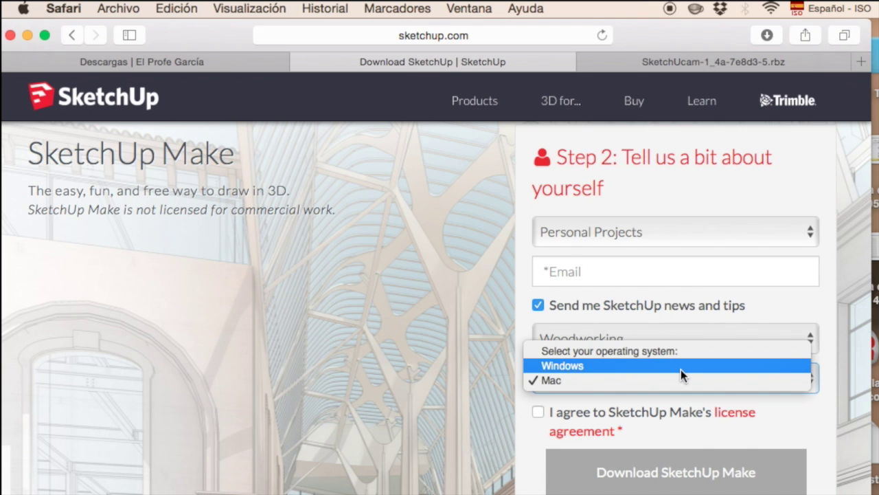
{"action": "left_click", "coordinate": [680, 369]}
{"action": "scroll", "coordinate": [681, 371], "scroll_direction": "down", "scroll_amount": 2}
{"action": "left_click", "coordinate": [538, 366]}
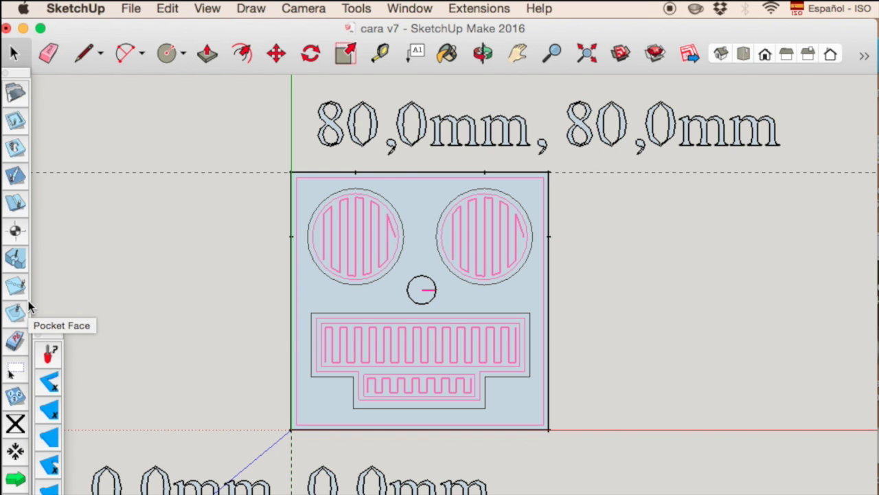
- Download the SketchUcam extension from the 'Descarga' link in the CNC section
{"action": "scroll", "coordinate": [212, 405], "scroll_direction": "down", "scroll_amount": 2}
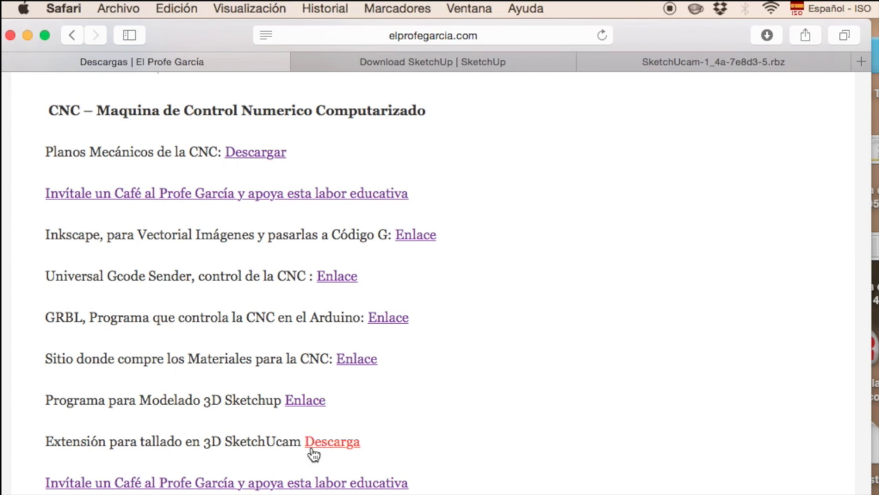
{"action": "left_click", "coordinate": [343, 443]}
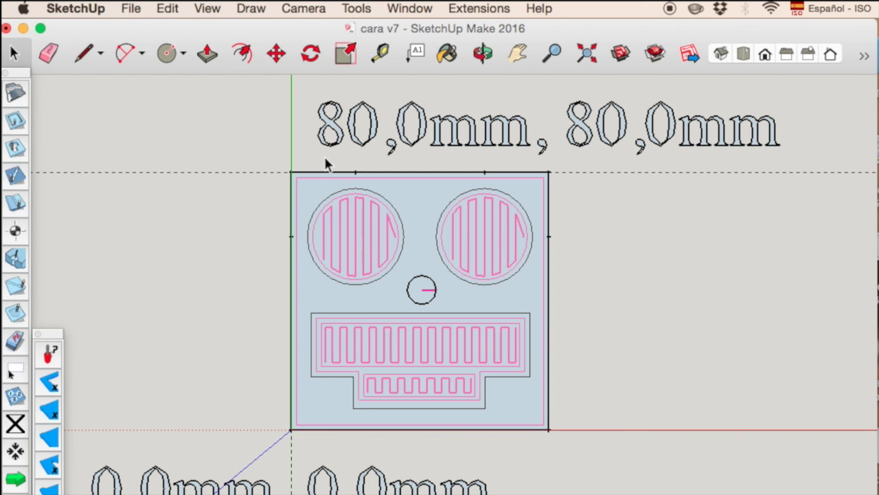
- Close the cara v7 model and expand the template list in the Welcome window
{"action": "left_click", "coordinate": [7, 28]}
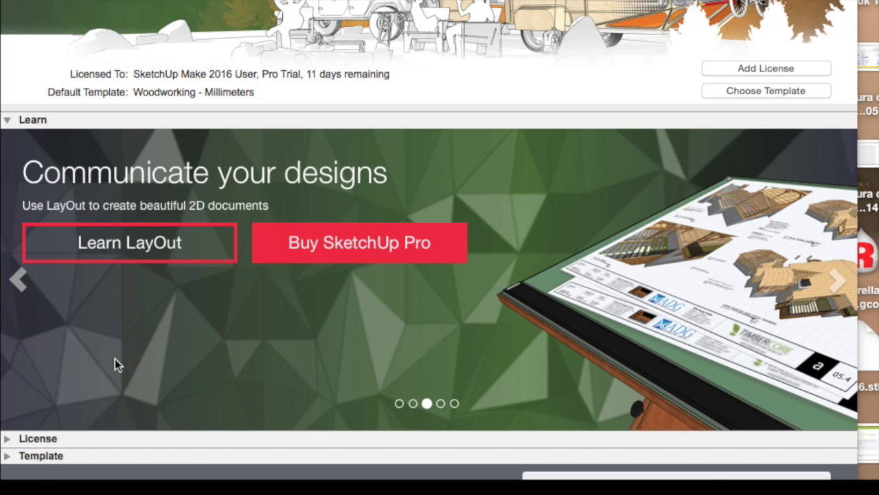
{"action": "left_click", "coordinate": [41, 455]}
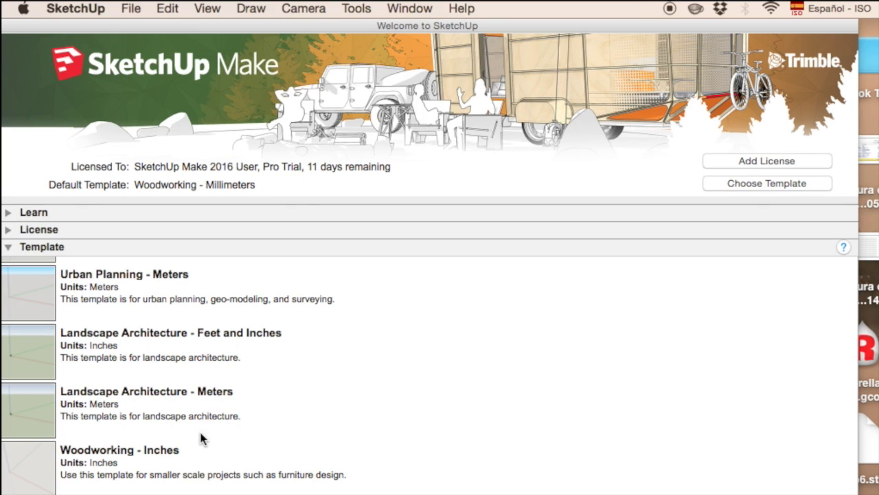
- Select the Woodworking - Millimeters template from the list
{"action": "scroll", "coordinate": [199, 439], "scroll_direction": "down", "scroll_amount": 1}
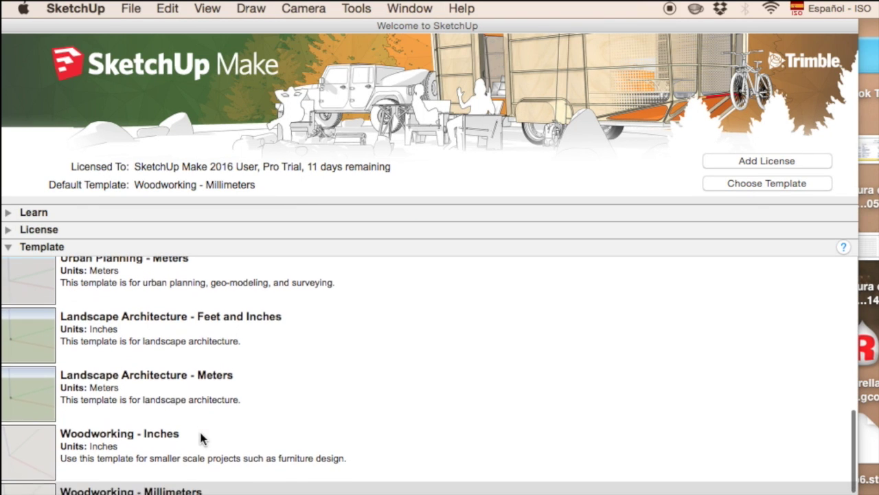
{"action": "scroll", "coordinate": [199, 438], "scroll_direction": "up", "scroll_amount": 10}
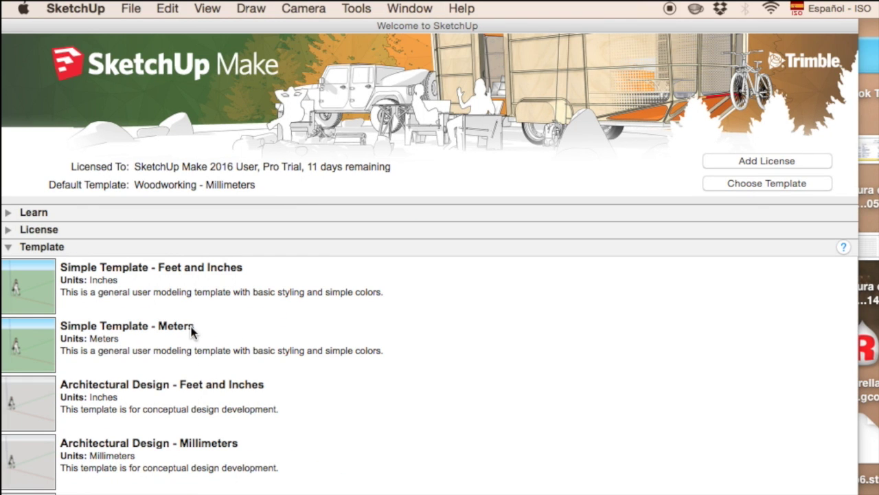
{"action": "scroll", "coordinate": [280, 414], "scroll_direction": "down", "scroll_amount": 3}
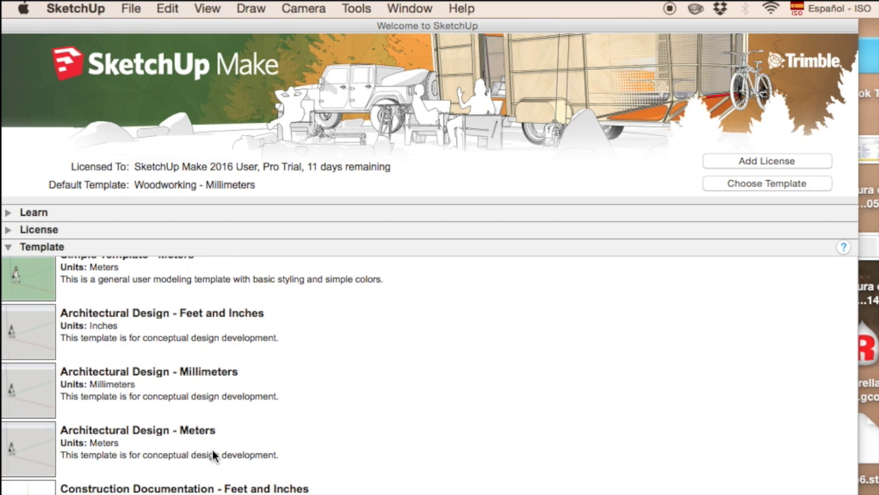
{"action": "scroll", "coordinate": [209, 426], "scroll_direction": "down", "scroll_amount": 5}
{"action": "scroll", "coordinate": [201, 402], "scroll_direction": "down", "scroll_amount": 4}
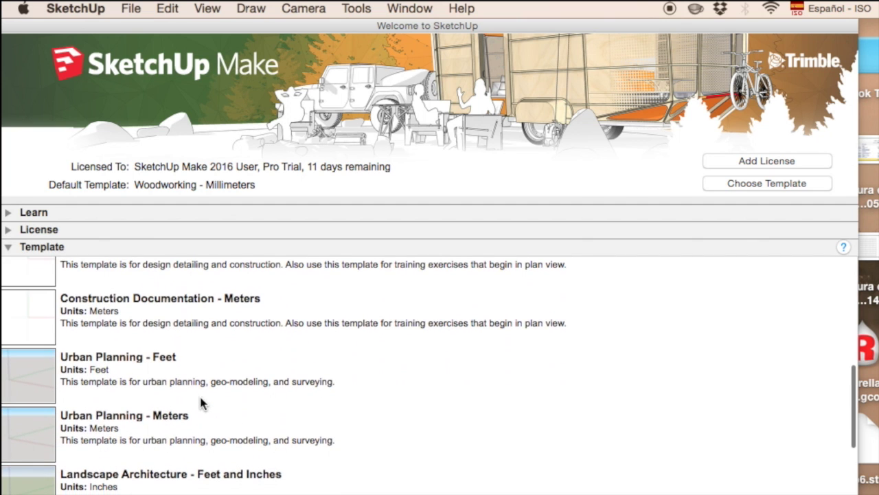
{"action": "scroll", "coordinate": [141, 367], "scroll_direction": "down", "scroll_amount": 5}
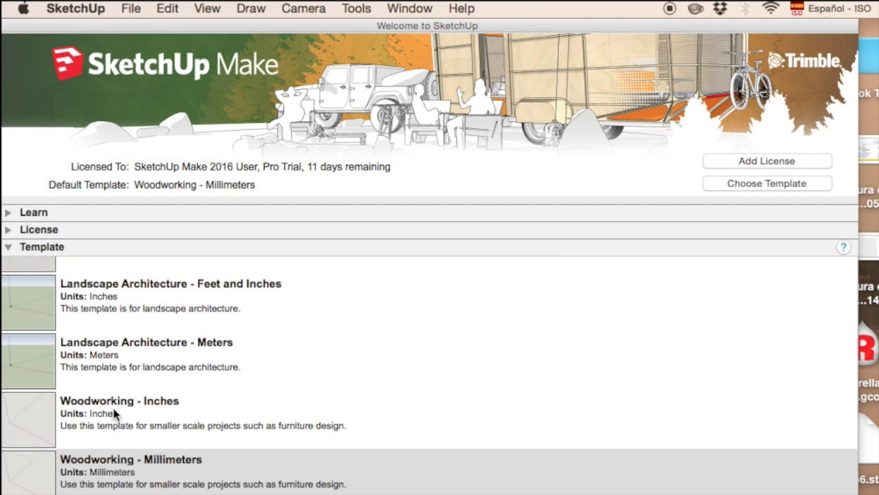
{"action": "scroll", "coordinate": [167, 460], "scroll_direction": "down", "scroll_amount": 5}
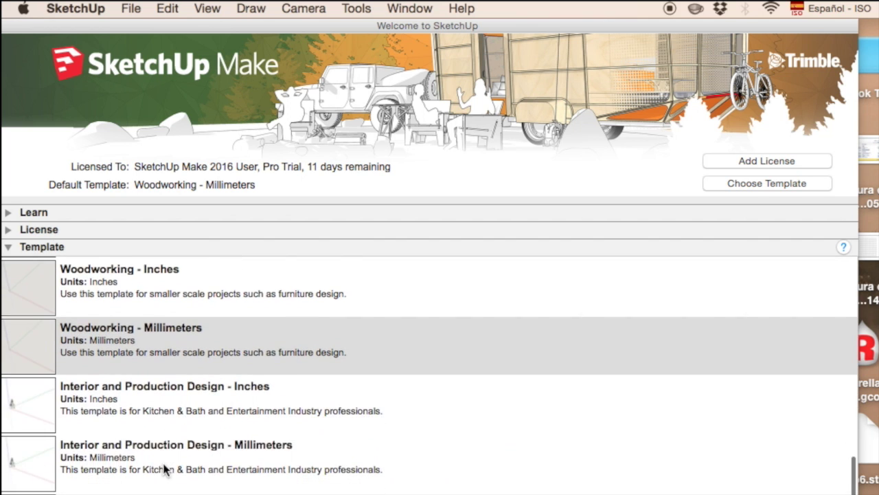
{"action": "scroll", "coordinate": [165, 417], "scroll_direction": "down", "scroll_amount": 1}
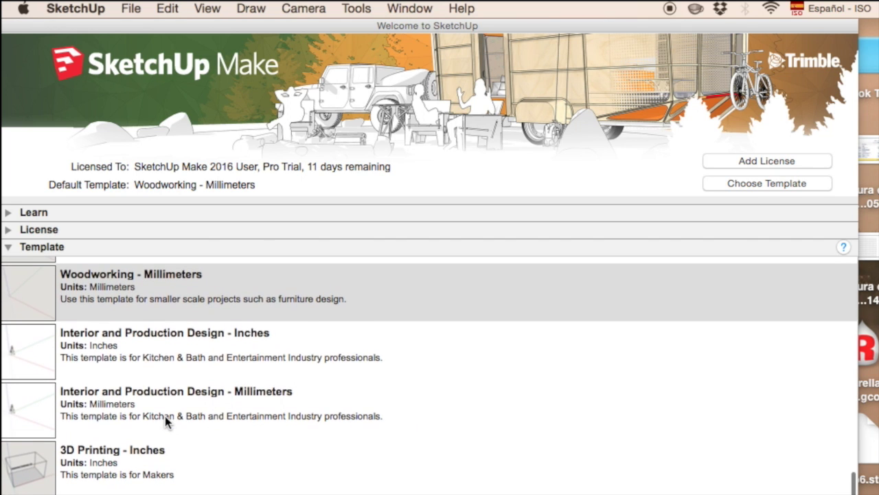
{"action": "scroll", "coordinate": [137, 474], "scroll_direction": "up", "scroll_amount": 5}
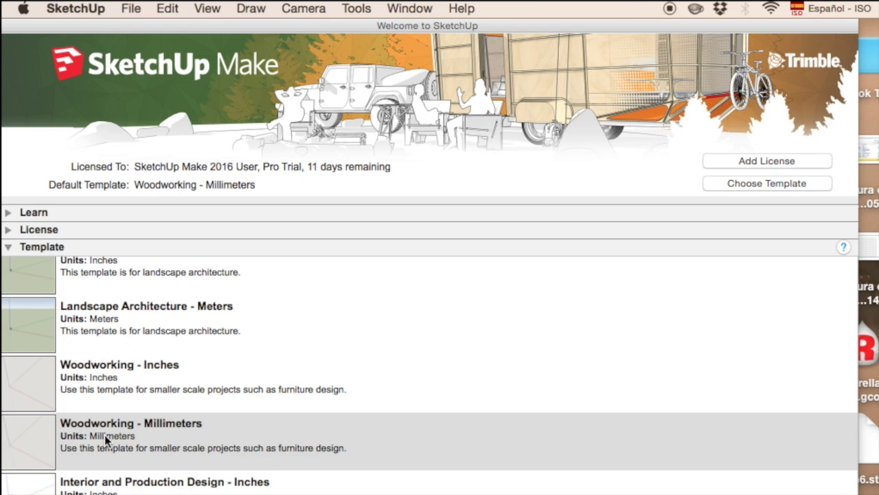
{"action": "left_click", "coordinate": [141, 433]}
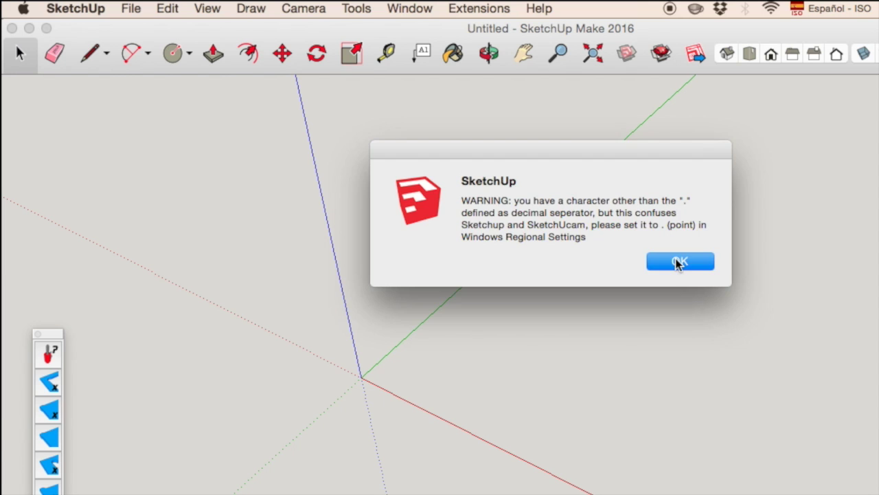
- Start the new untitled model and dismiss the SketchUcam decimal-separator warning
{"action": "left_click", "coordinate": [676, 259]}
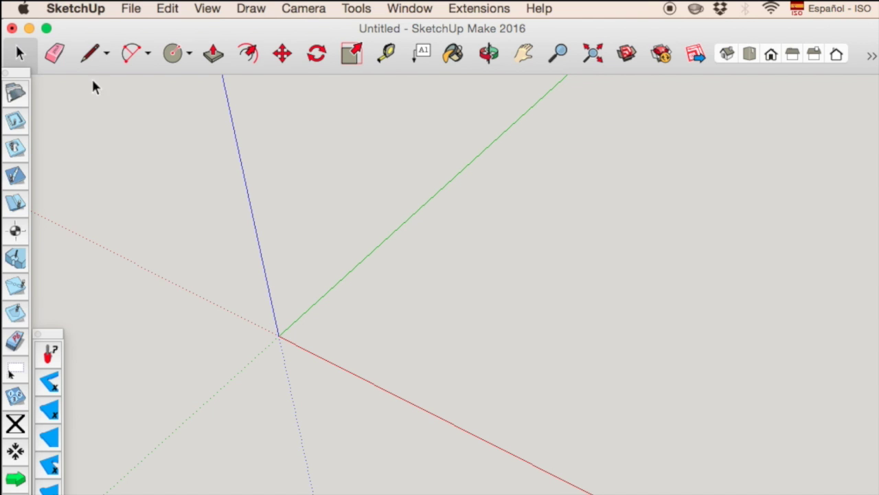
{"action": "left_click", "coordinate": [81, 15]}
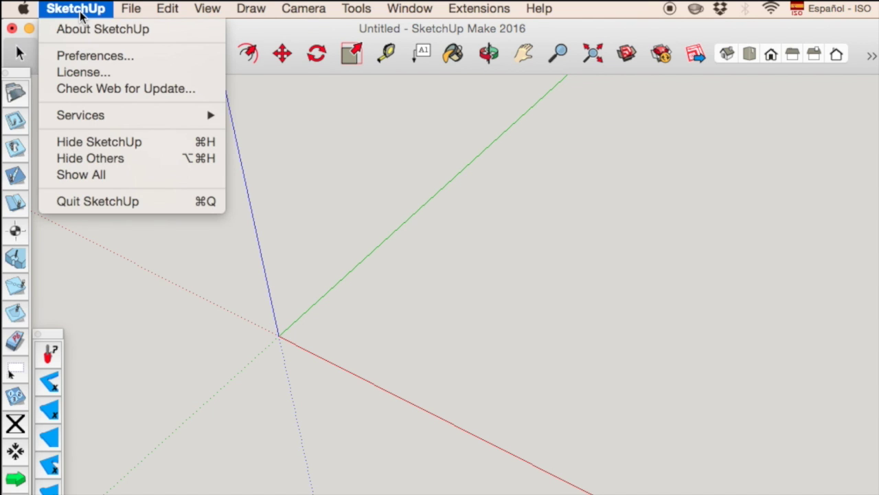
- In Preferences > Extensions, choose the SketchUcam-1_4a-7e8d3-3.rbz file to install
{"action": "left_click", "coordinate": [140, 58]}
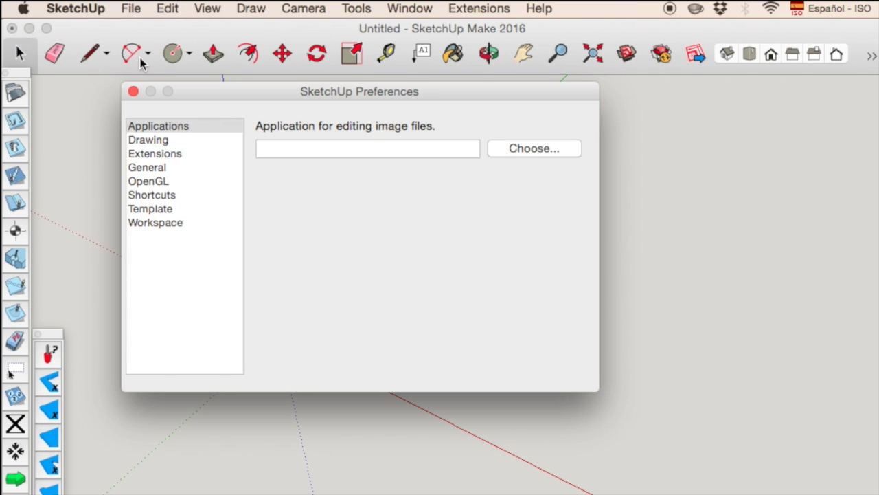
{"action": "left_click", "coordinate": [171, 158]}
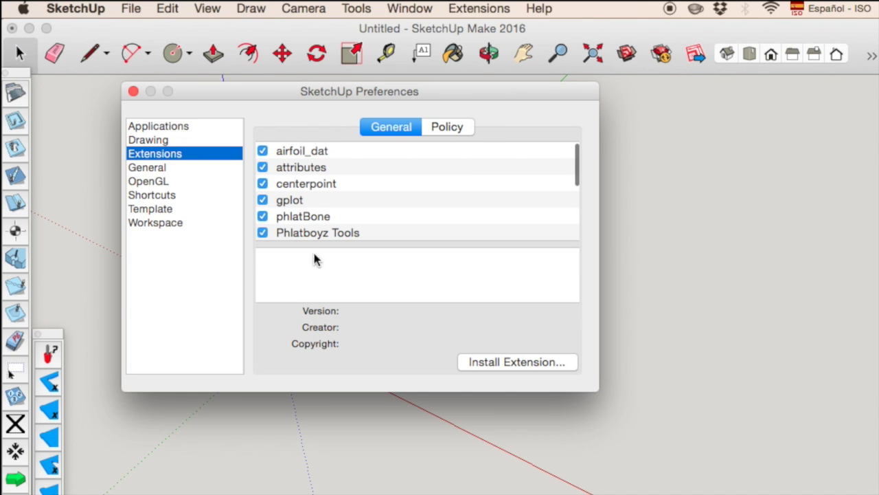
{"action": "left_click", "coordinate": [500, 364]}
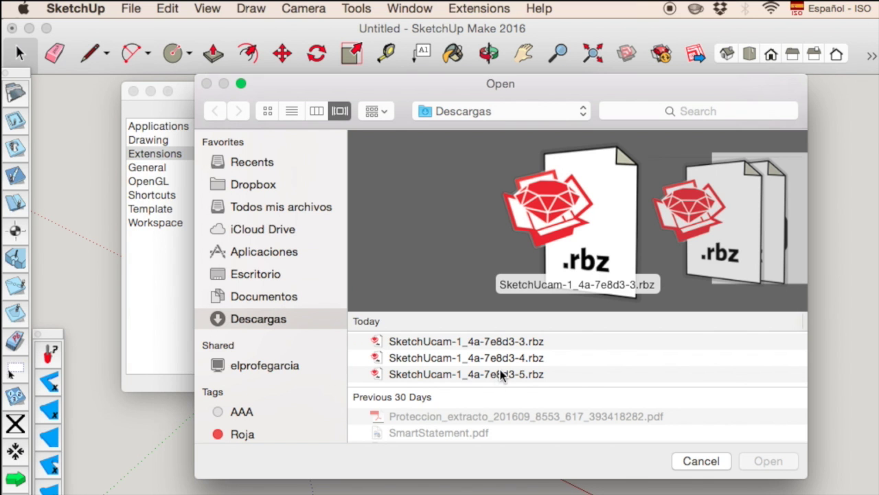
{"action": "left_click", "coordinate": [481, 342]}
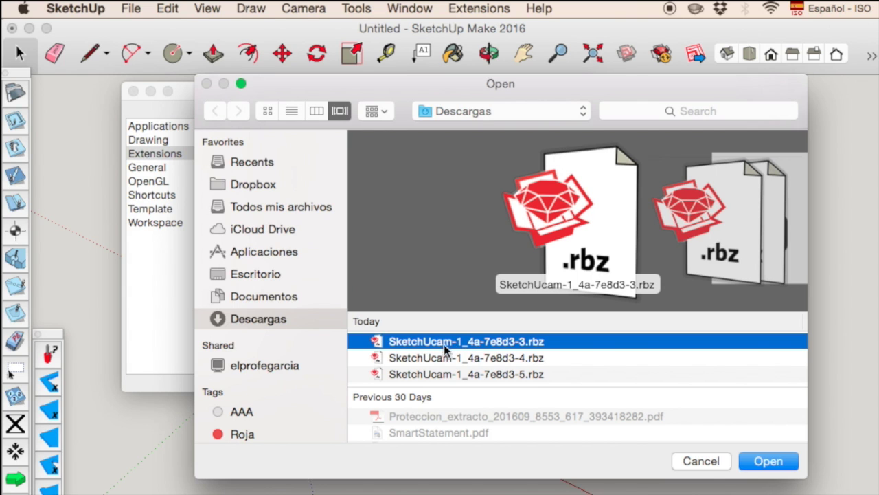
- Cancel the install, close Preferences, and reposition the Large Tool Set palette
{"action": "left_click", "coordinate": [701, 461]}
{"action": "left_click", "coordinate": [133, 91]}
{"action": "mouse_move", "coordinate": [17, 77]}
{"action": "left_mouse_down"}
{"action": "mouse_move", "coordinate": [174, 93]}
{"action": "mouse_move", "coordinate": [261, 83]}
{"action": "mouse_move", "coordinate": [20, 61]}
{"action": "left_mouse_up"}
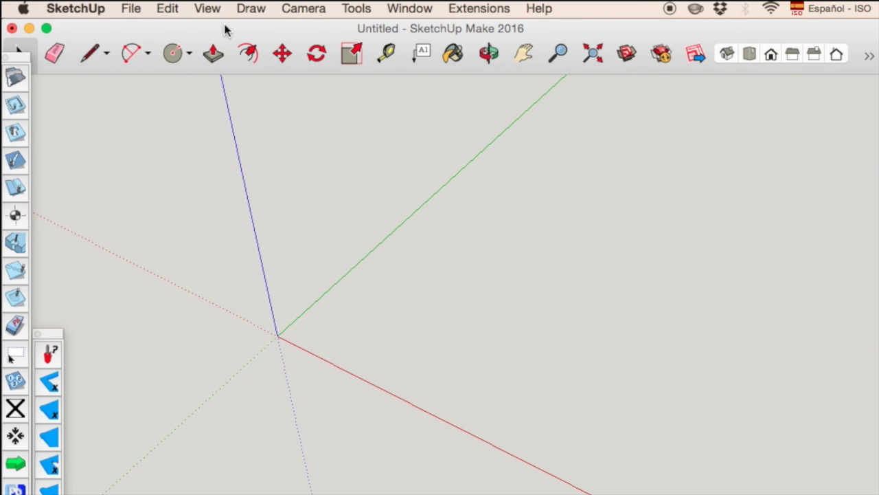
- Open View > Customize Toolbar and drag the Standard Views group toward the toolbar
{"action": "left_click", "coordinate": [209, 8]}
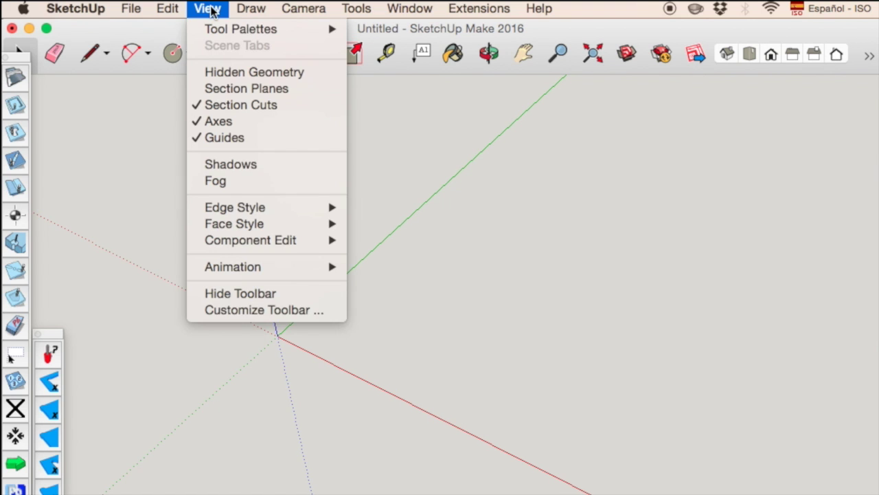
{"action": "left_click", "coordinate": [287, 315]}
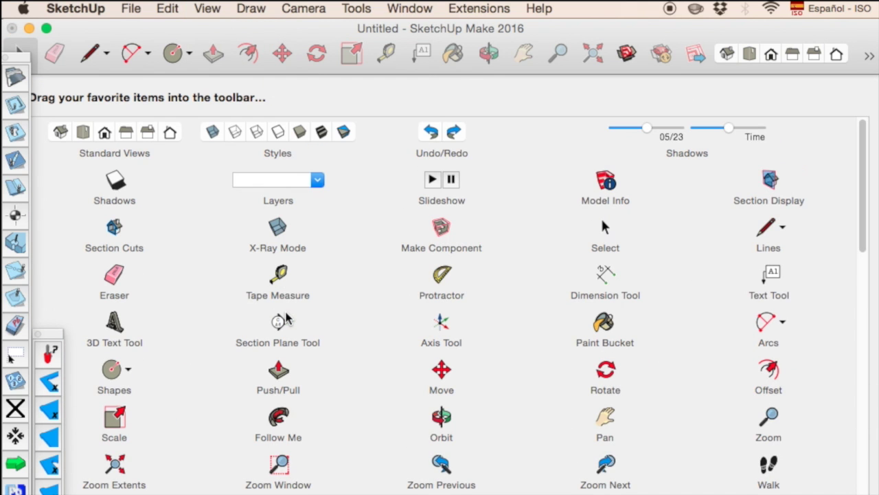
{"action": "scroll", "coordinate": [355, 309], "scroll_direction": "down", "scroll_amount": 10}
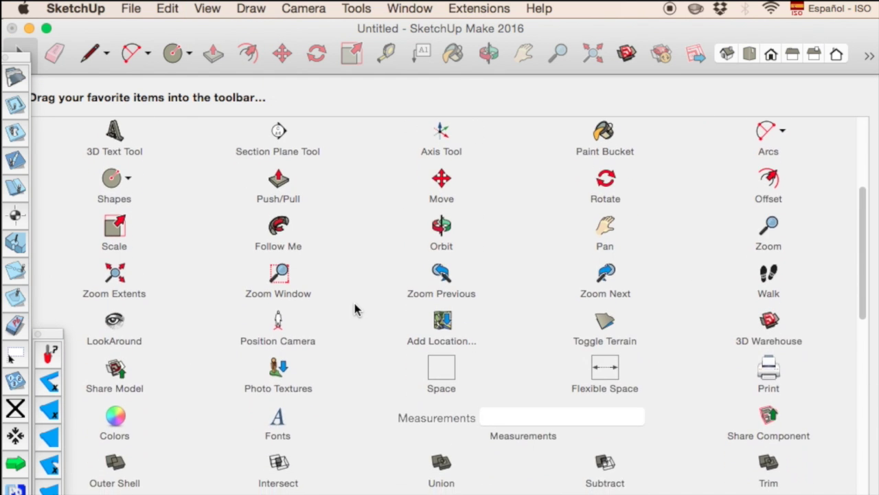
{"action": "scroll", "coordinate": [355, 309], "scroll_direction": "up", "scroll_amount": 12}
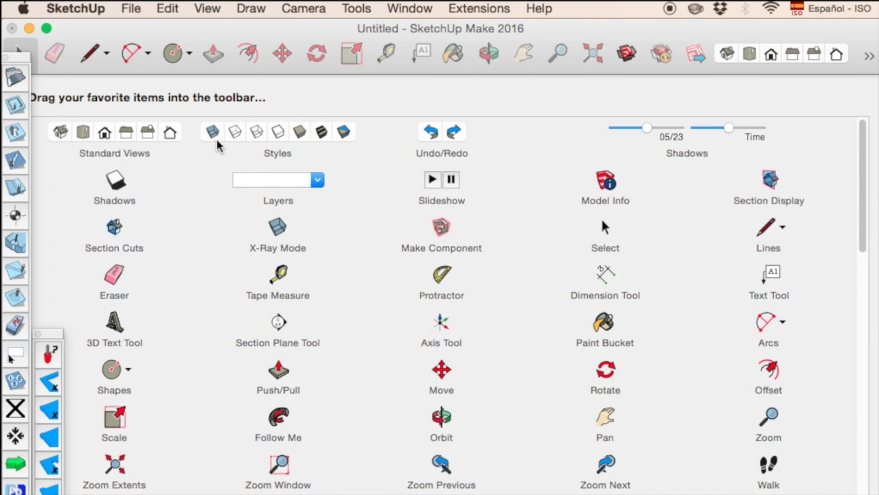
{"action": "left_click_drag", "start_coordinate": [119, 134], "coordinate": [146, 128]}
- Close the toolbar customization sheet and switch to the Top view
{"action": "key", "text": "Return"}
{"action": "left_click", "coordinate": [750, 54]}
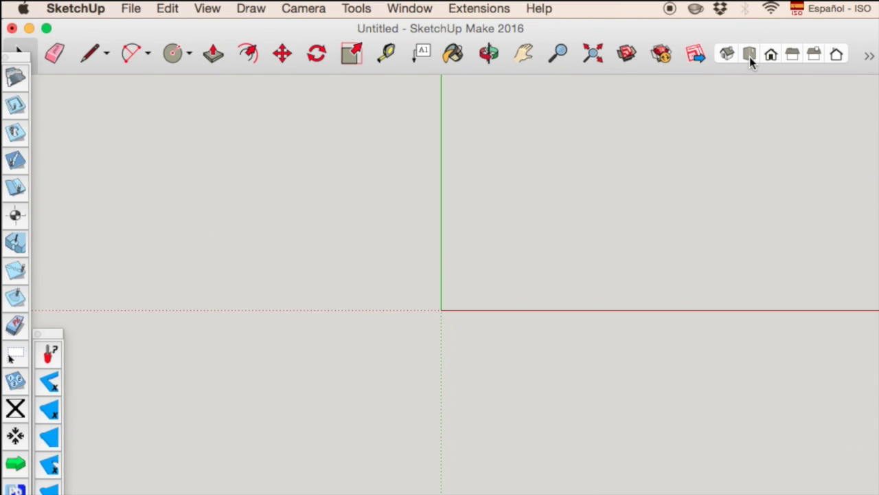
{"action": "scroll", "coordinate": [582, 195], "scroll_direction": "up", "scroll_amount": 3}
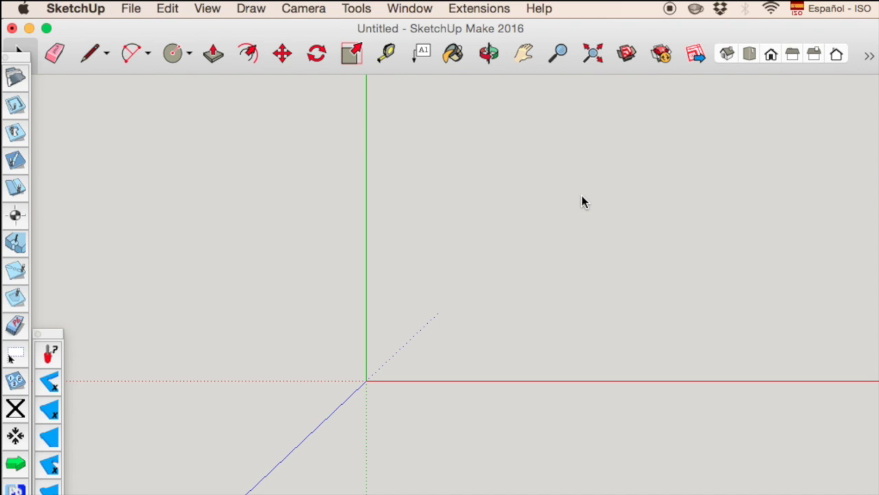
- Draw a tall rectangle from the origin to its opposite corner, then view it in Iso
{"action": "left_click", "coordinate": [189, 54]}
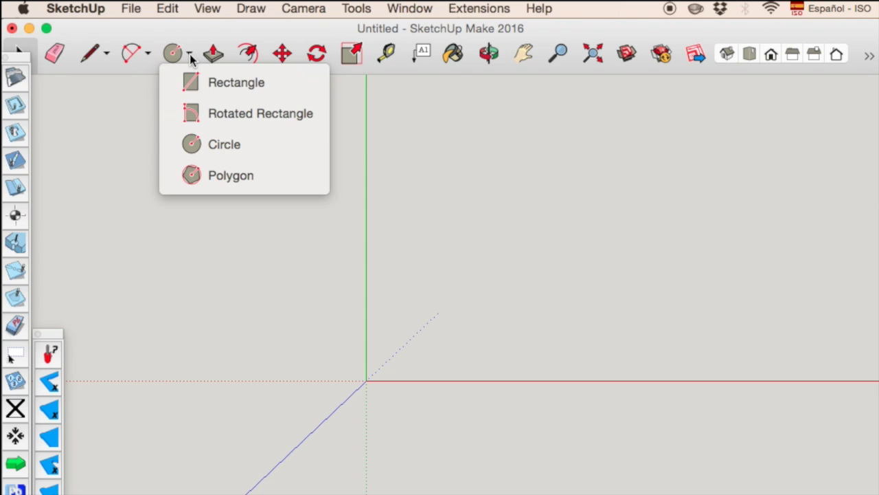
{"action": "left_click", "coordinate": [213, 83]}
{"action": "left_click", "coordinate": [386, 109]}
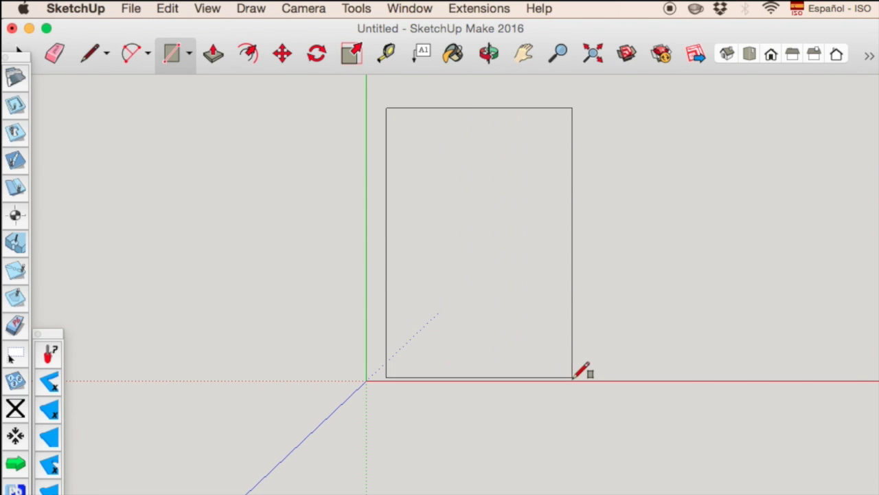
{"action": "left_click", "coordinate": [600, 374]}
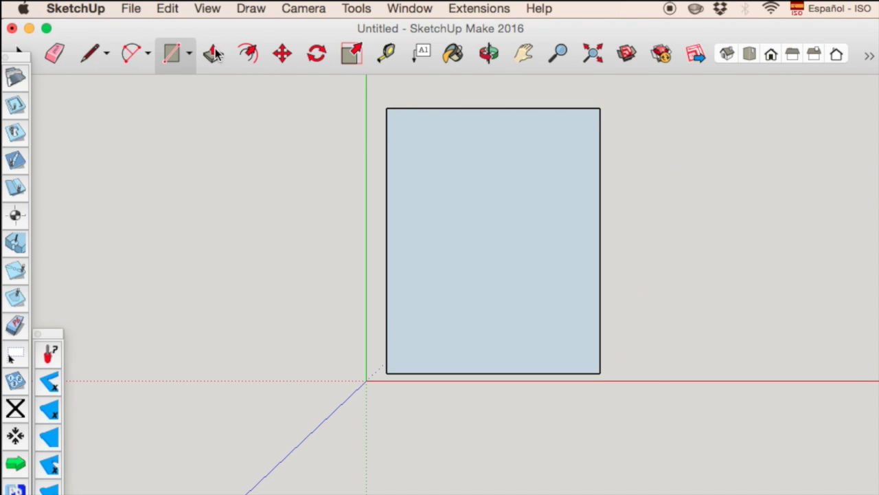
{"action": "left_click", "coordinate": [728, 58]}
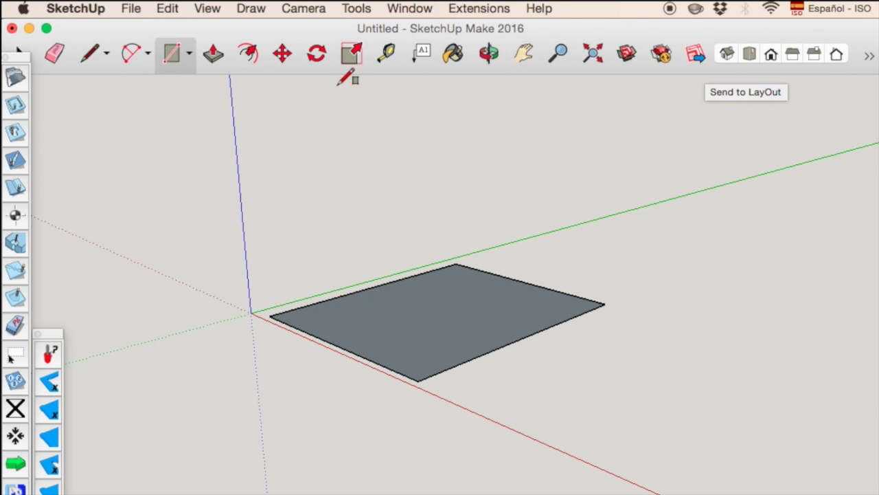
- Push/Pull the rectangle face upward into a shallow box
{"action": "left_click", "coordinate": [218, 56]}
{"action": "left_click_drag", "start_coordinate": [431, 320], "coordinate": [426, 257]}
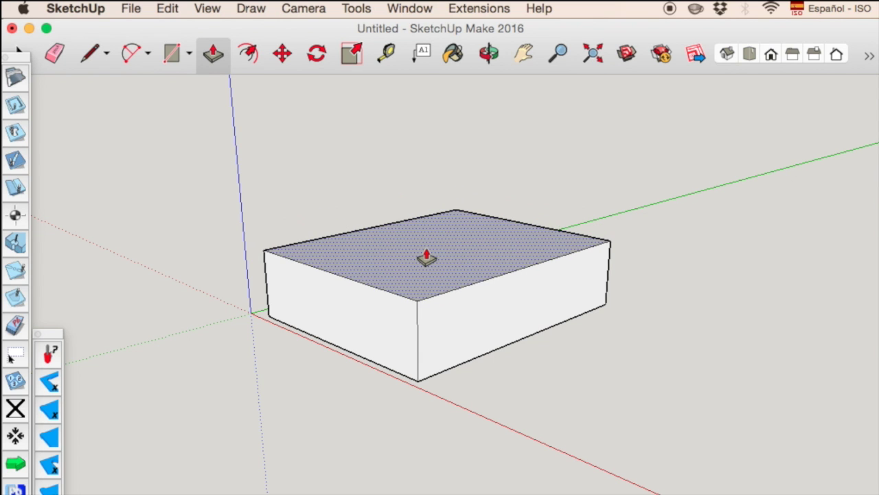
{"action": "scroll", "coordinate": [426, 257], "scroll_direction": "up", "scroll_amount": 3}
{"action": "scroll", "coordinate": [426, 258], "scroll_direction": "down", "scroll_amount": 3}
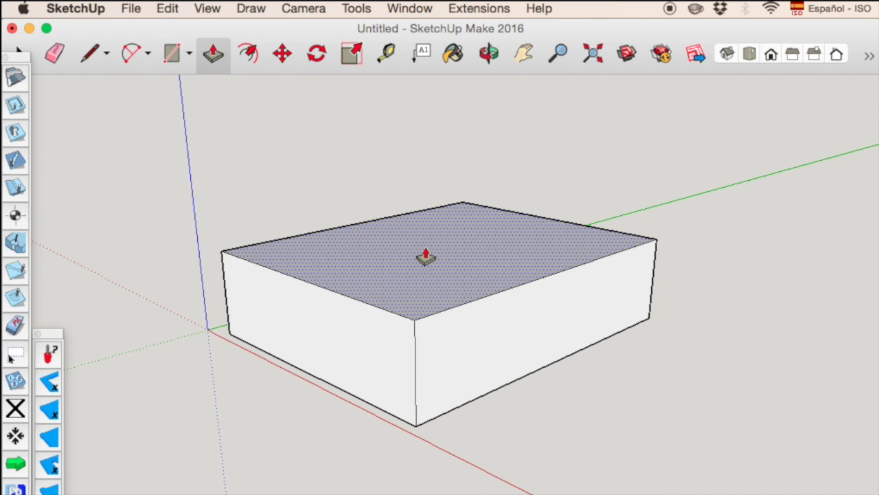
- Check the box from Iso, Top, Front, Right, Back and Left views, ending on Top
{"action": "left_click", "coordinate": [728, 55]}
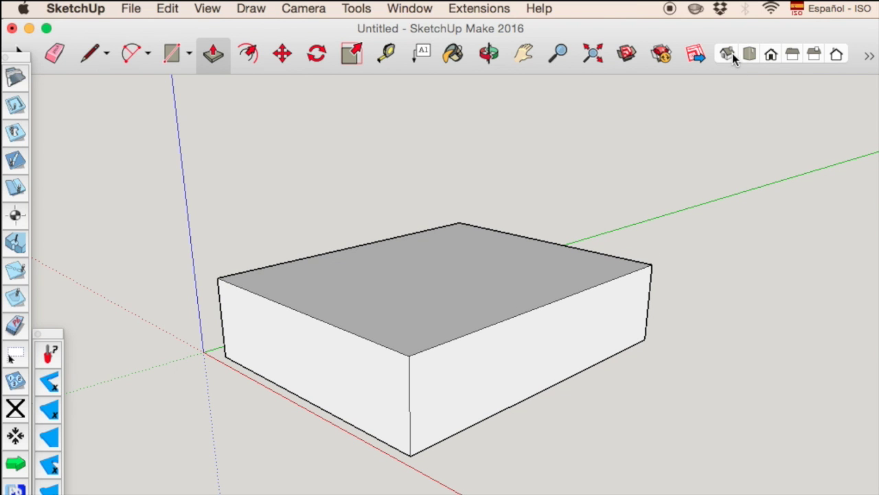
{"action": "left_click", "coordinate": [750, 56]}
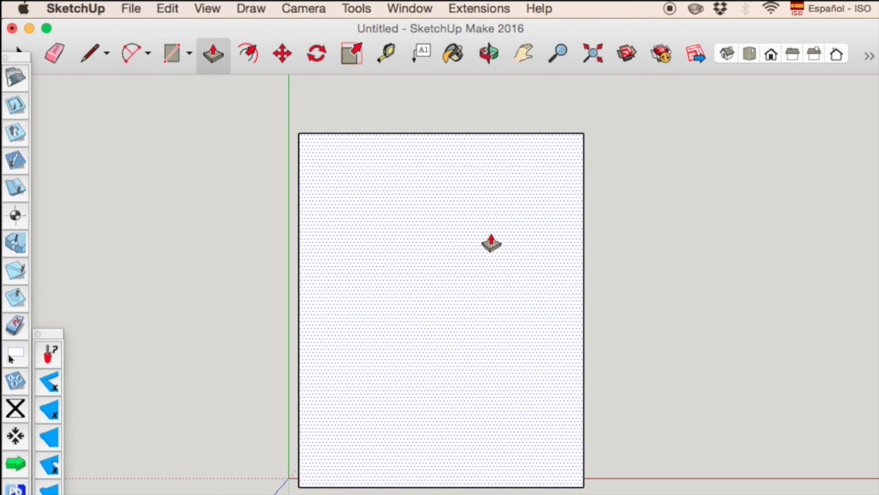
{"action": "left_click", "coordinate": [771, 55]}
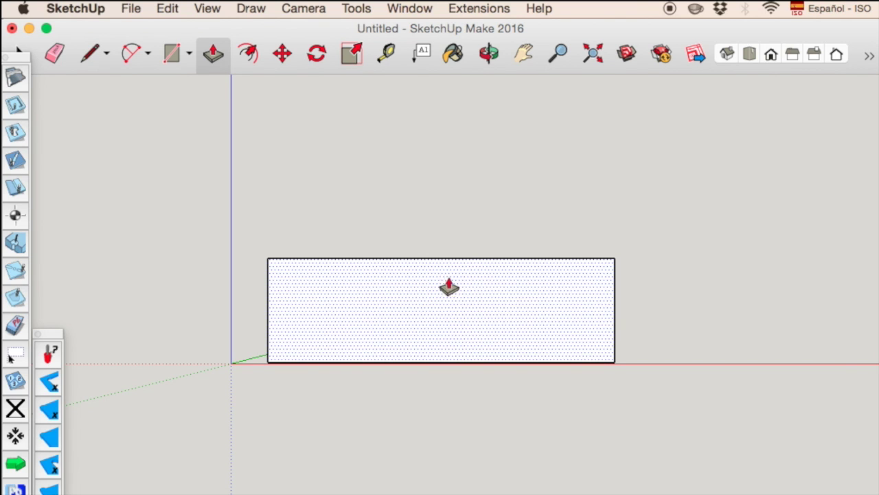
{"action": "left_click", "coordinate": [794, 58]}
{"action": "left_click", "coordinate": [815, 58]}
{"action": "left_click", "coordinate": [838, 55]}
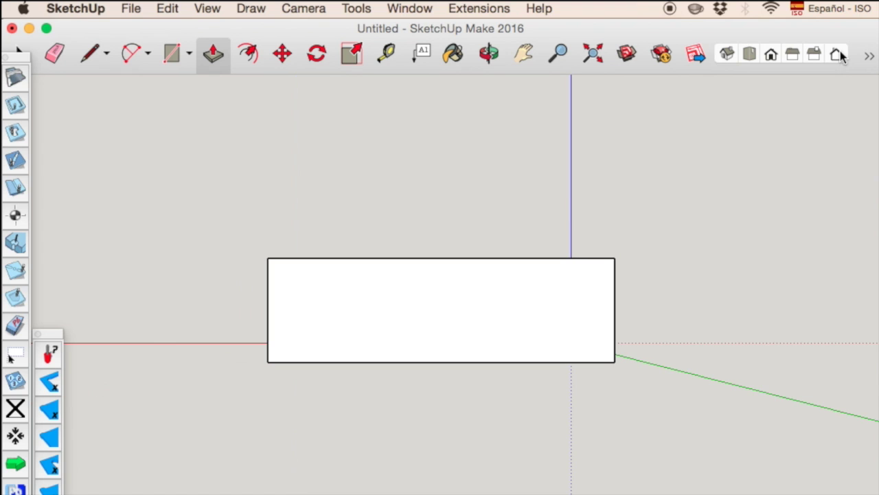
{"action": "left_click", "coordinate": [728, 55]}
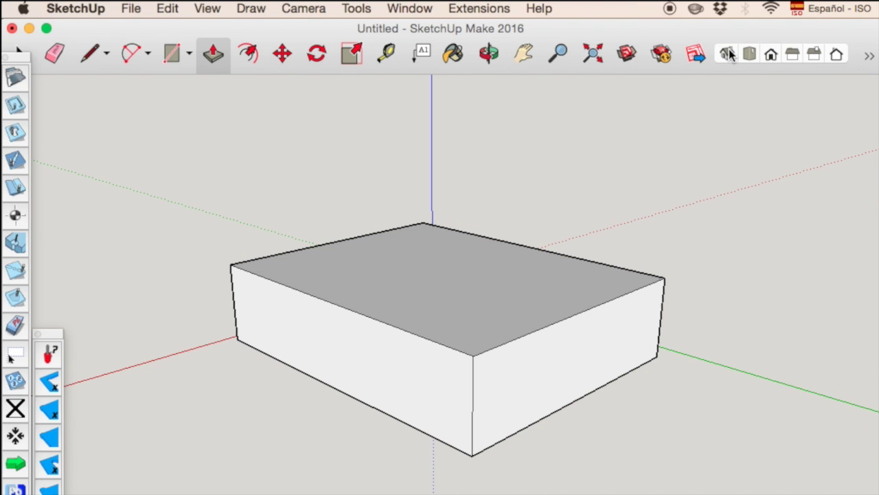
{"action": "left_click", "coordinate": [749, 54]}
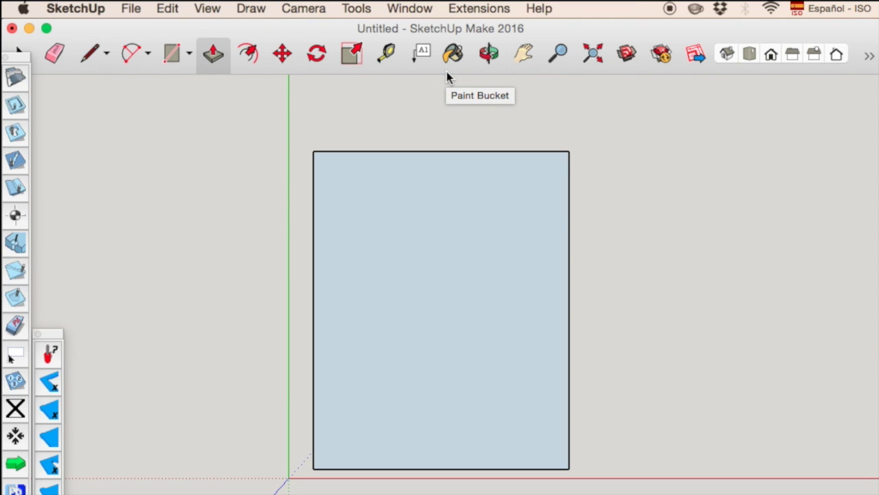
- Erase all four edges of the rectangle and open the SketchUCam Parameters dialog
{"action": "left_click", "coordinate": [55, 59]}
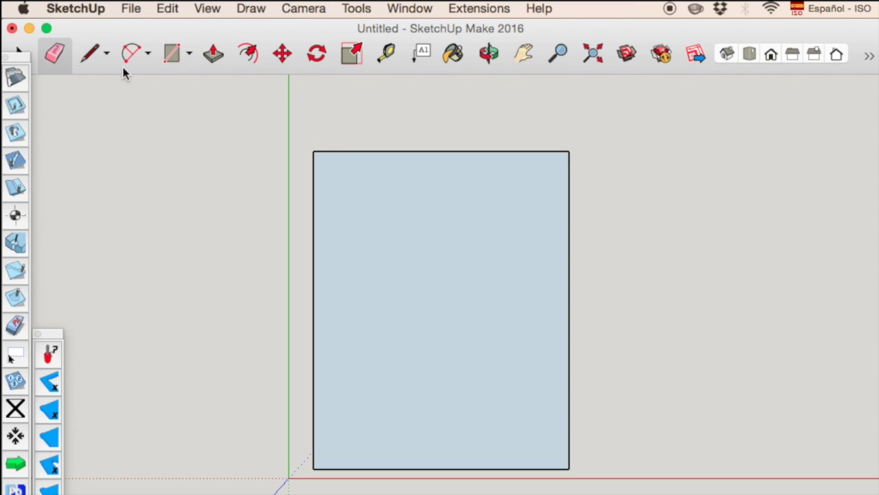
{"action": "left_click", "coordinate": [409, 151]}
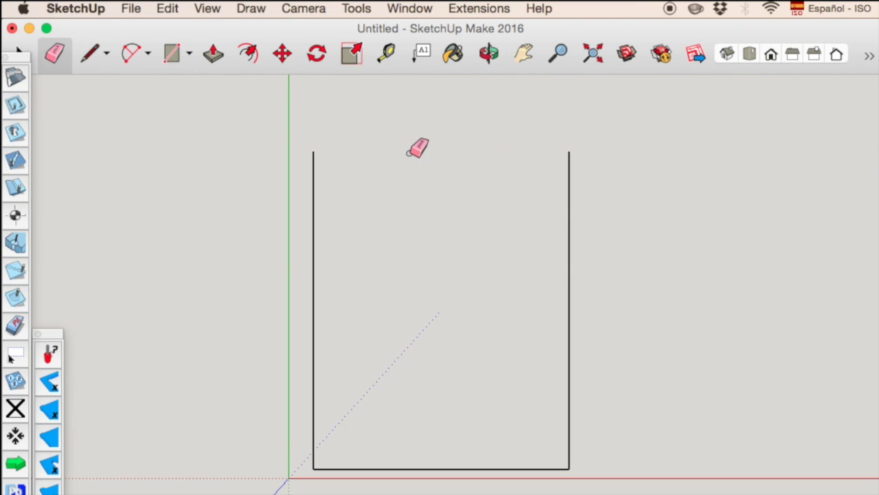
{"action": "left_click", "coordinate": [569, 237]}
{"action": "left_click", "coordinate": [471, 470]}
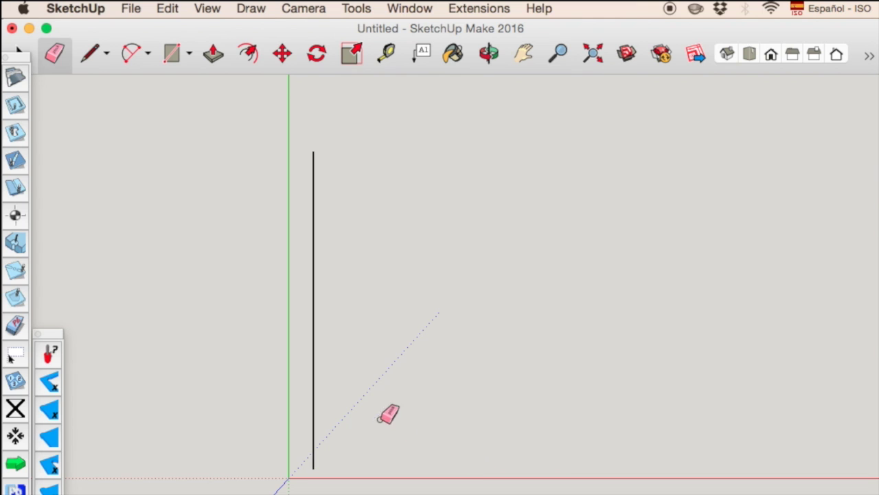
{"action": "left_click", "coordinate": [314, 364]}
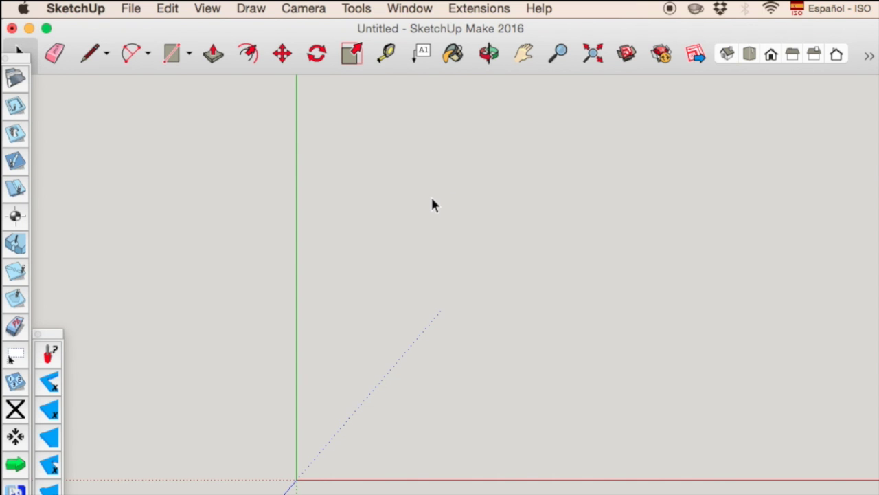
{"action": "left_click", "coordinate": [17, 80]}
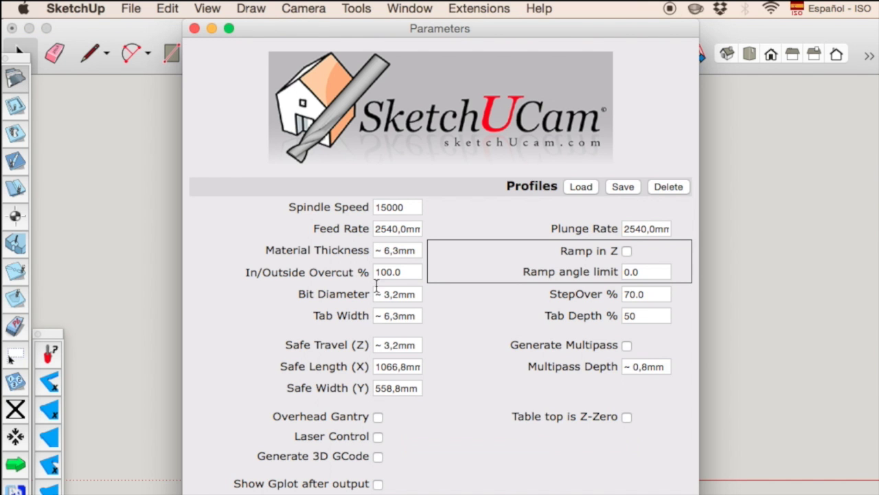
- Set spindle speed 400, feed 400, plunge 200 and Generate Multipass on, then confirm
{"action": "left_click", "coordinate": [338, 208]}
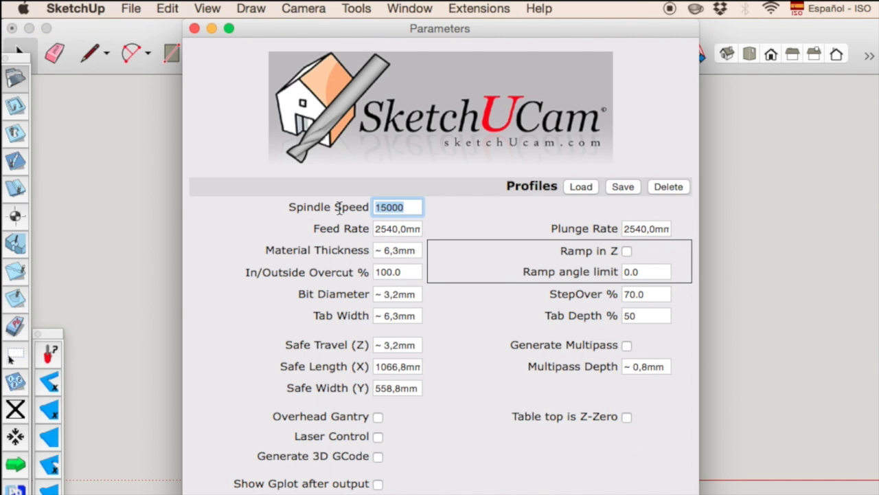
{"action": "type", "text": "400"}
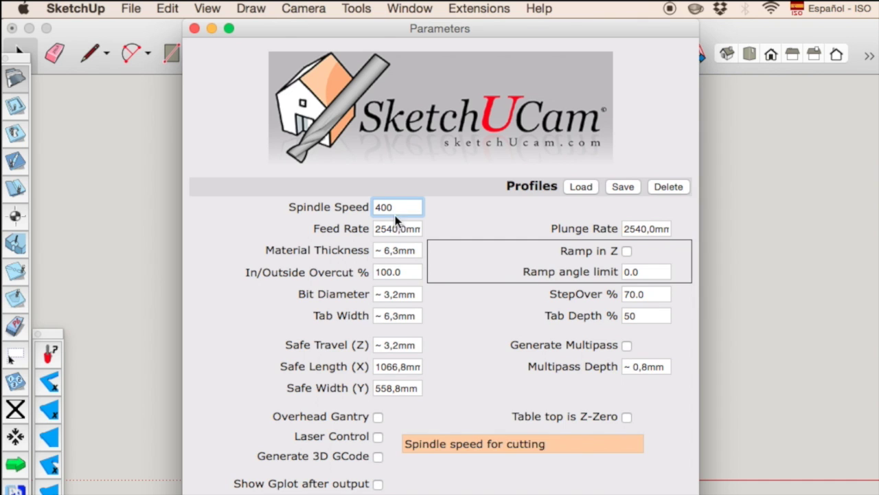
{"action": "key", "text": "Tab"}
{"action": "type", "text": "400"}
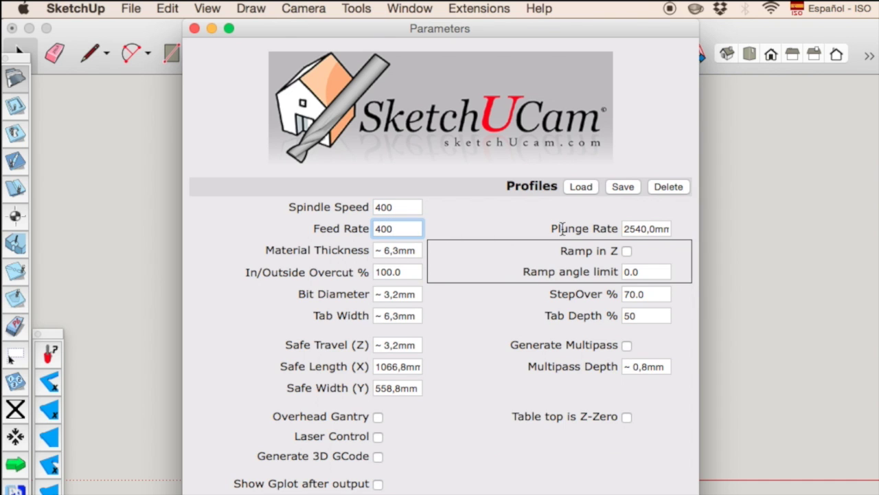
{"action": "left_click", "coordinate": [628, 229]}
{"action": "type", "text": "200"}
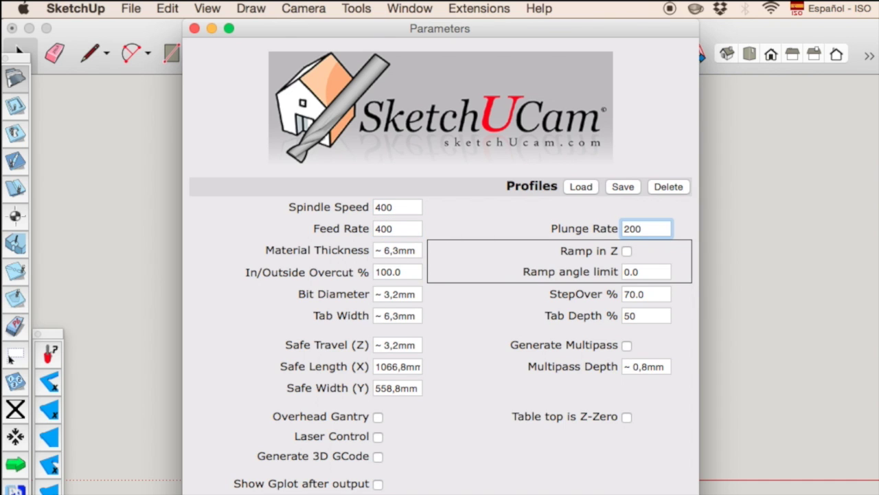
{"action": "left_click", "coordinate": [627, 345]}
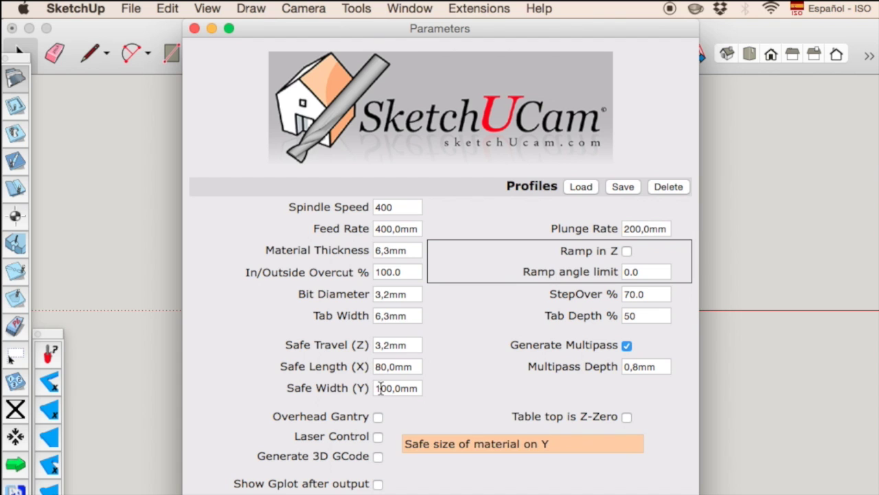
{"action": "key", "text": "Return"}
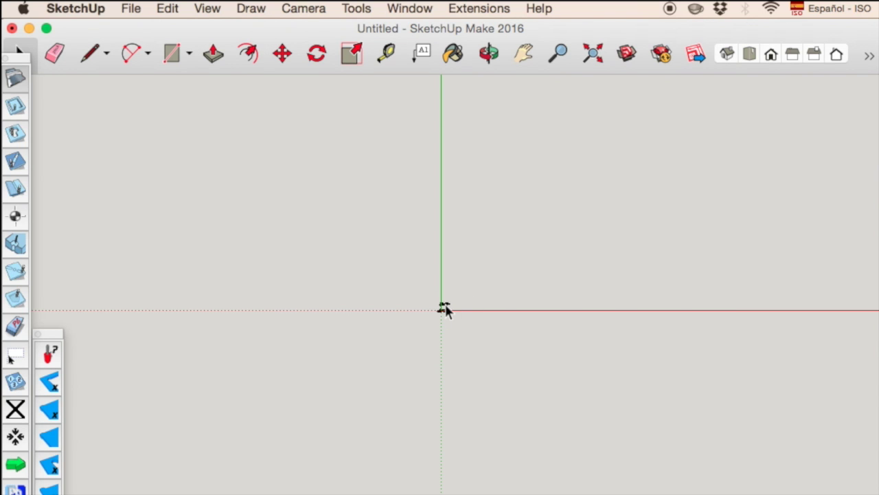
- Draw a rectangular face filling most of the dotted 80×100 mm safe-area outline
{"action": "scroll", "coordinate": [448, 310], "scroll_direction": "up", "scroll_amount": 4}
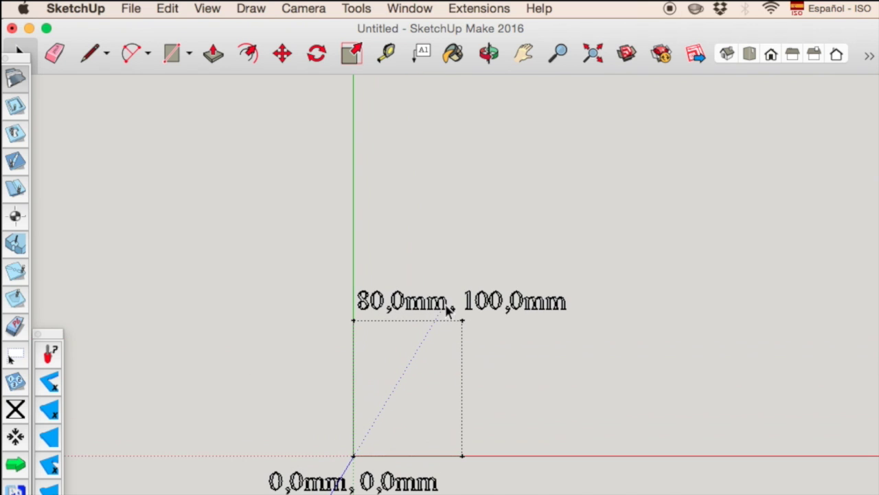
{"action": "scroll", "coordinate": [447, 310], "scroll_direction": "up", "scroll_amount": 1}
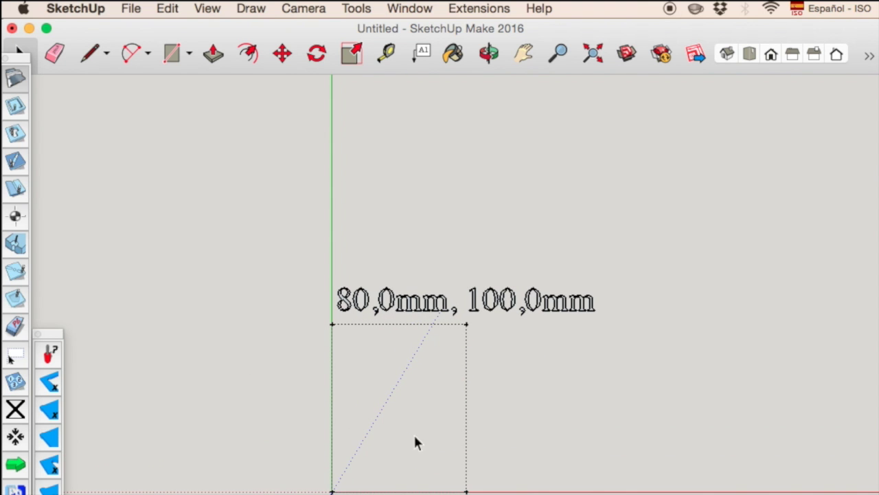
{"action": "scroll", "coordinate": [413, 406], "scroll_direction": "up", "scroll_amount": 3}
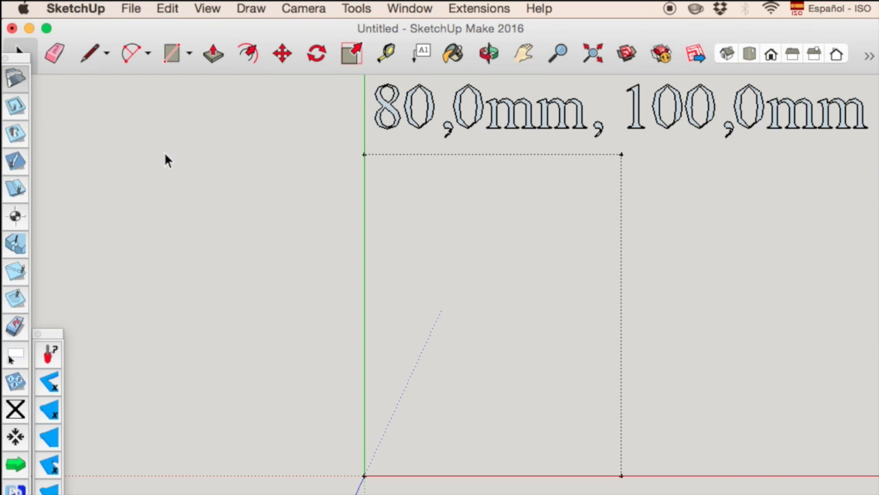
{"action": "left_click", "coordinate": [173, 55]}
{"action": "left_click", "coordinate": [173, 55]}
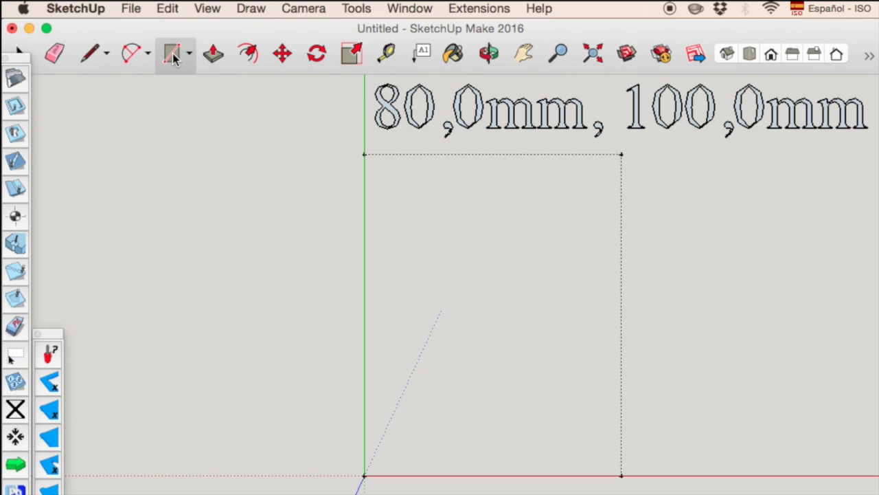
{"action": "left_click", "coordinate": [190, 54]}
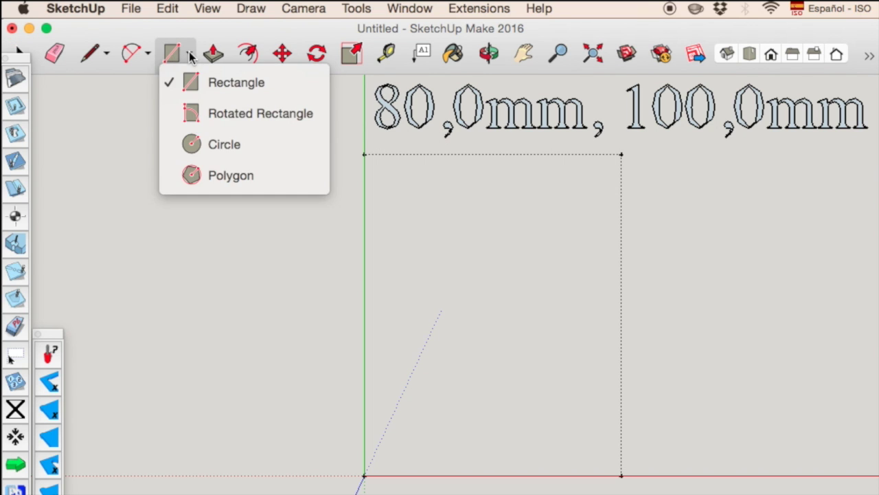
{"action": "left_click", "coordinate": [210, 87]}
{"action": "left_click", "coordinate": [382, 175]}
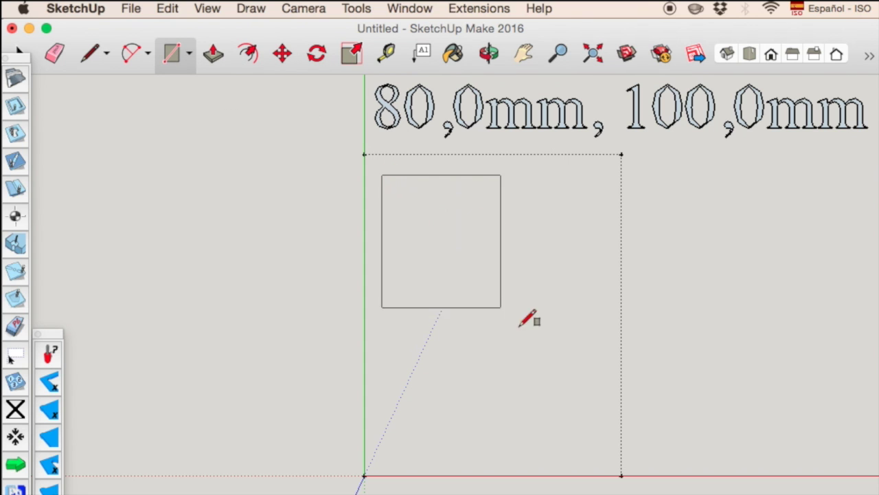
{"action": "left_click", "coordinate": [597, 436]}
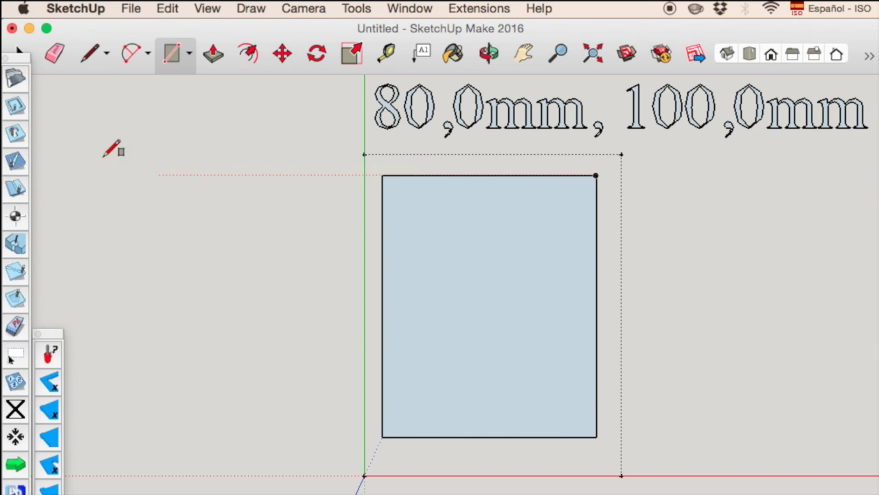
- Apply the Phlatboyz Outside Cut toolpath to the rectangle
{"action": "left_click", "coordinate": [16, 107]}
{"action": "left_click", "coordinate": [17, 136]}
{"action": "left_click", "coordinate": [17, 110]}
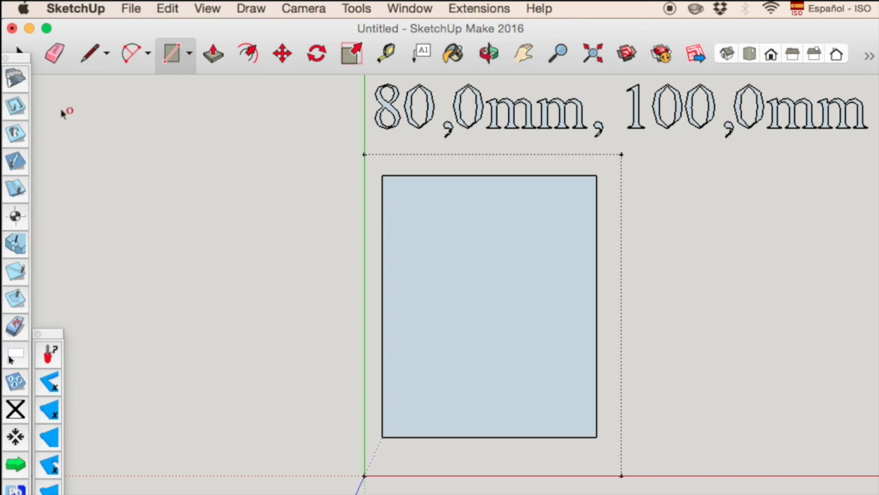
{"action": "left_click", "coordinate": [386, 256]}
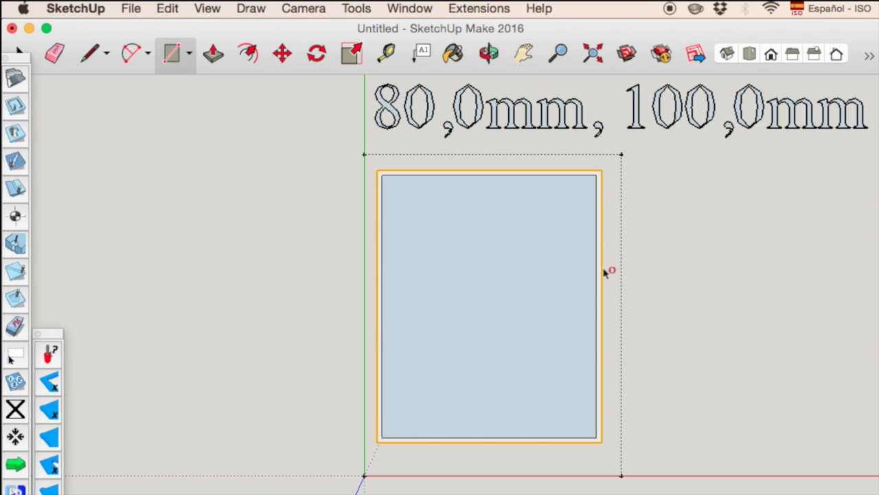
- Draw a circle centred inside the rectangle face using the Circle tool
{"action": "left_click", "coordinate": [190, 58]}
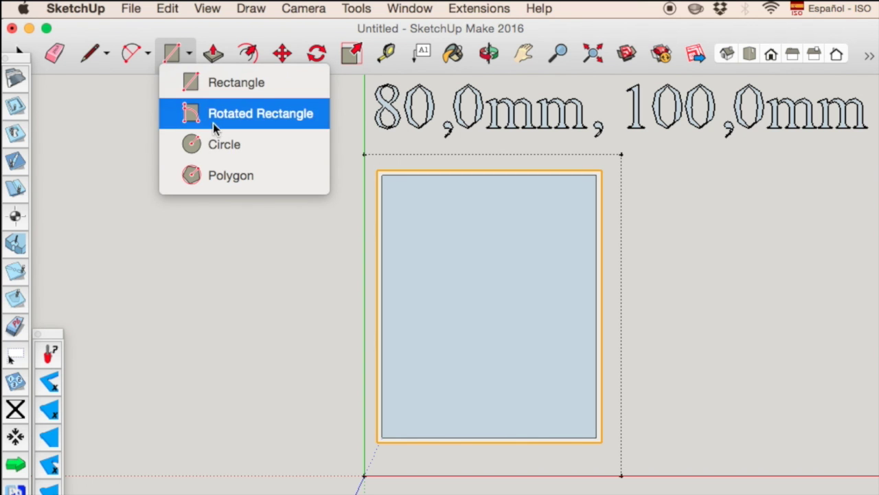
{"action": "left_click", "coordinate": [223, 143]}
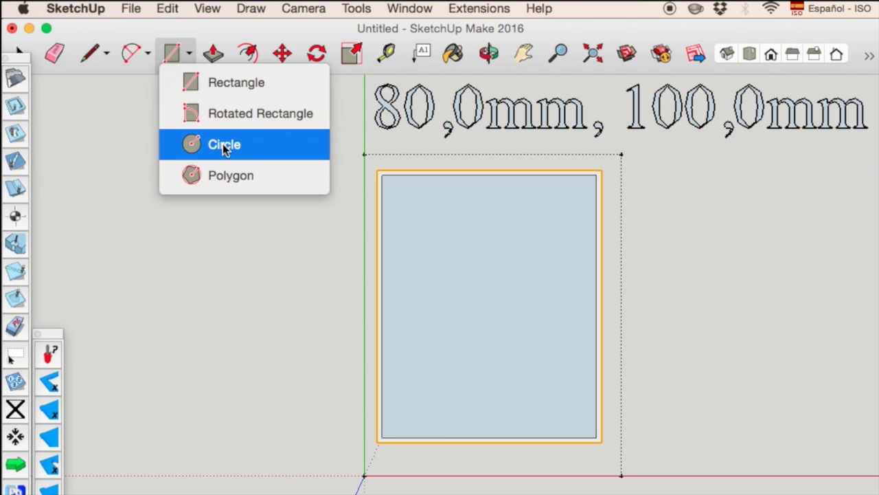
{"action": "left_click", "coordinate": [487, 302]}
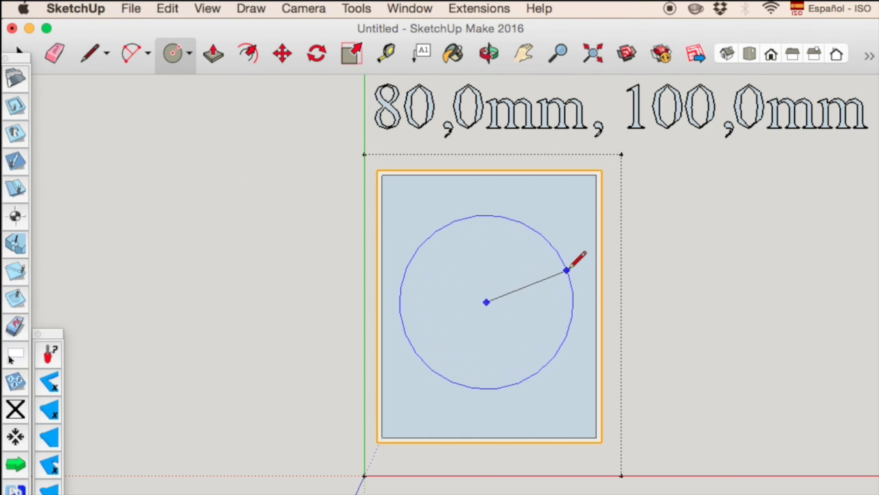
{"action": "left_click", "coordinate": [580, 285]}
{"action": "key", "text": "space"}
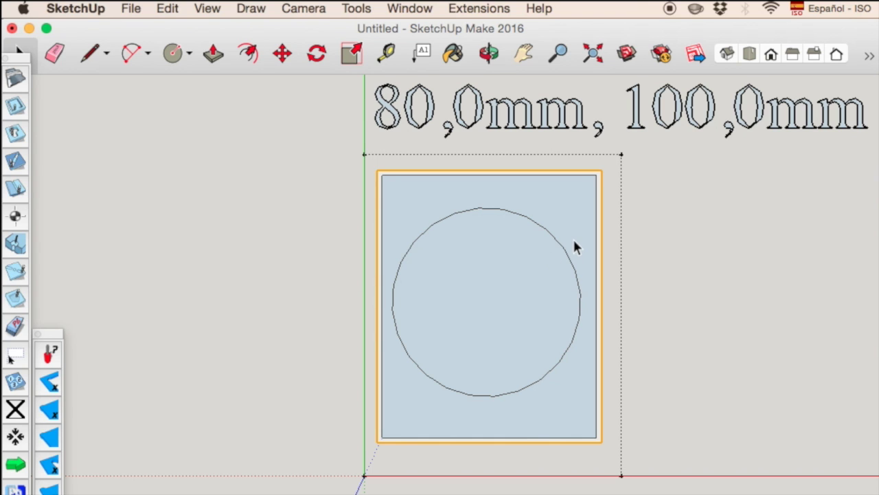
- Apply the Phlatboyz Inside Cut toolpath to the circle face
{"action": "left_click", "coordinate": [16, 134]}
{"action": "left_click", "coordinate": [383, 241]}
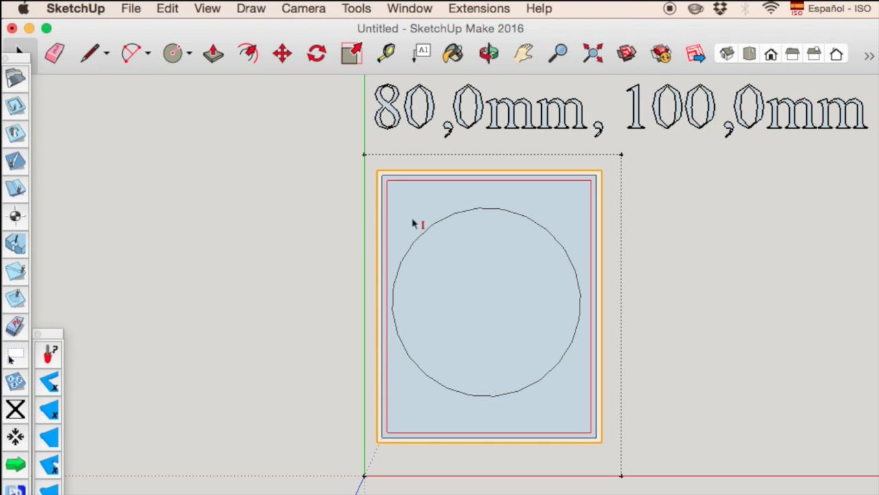
{"action": "left_click", "coordinate": [442, 247]}
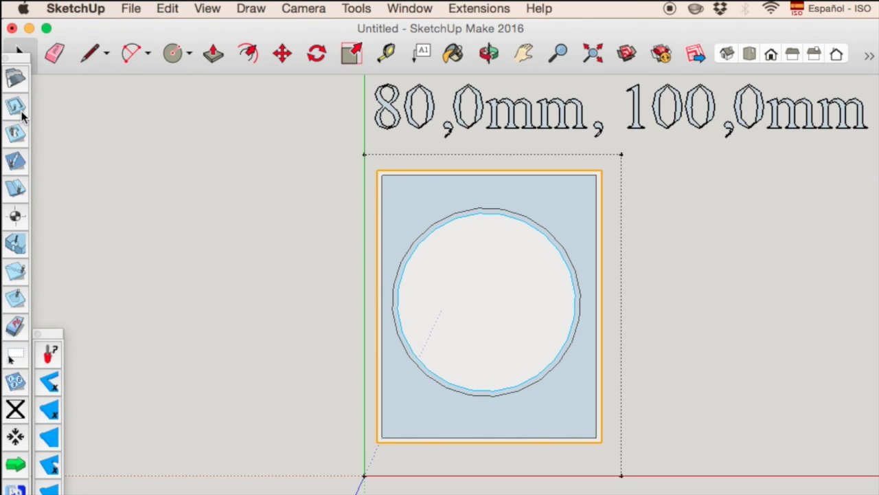
- Place holding tabs on the left and right edges of the circle's inside cut
{"action": "left_click", "coordinate": [17, 164]}
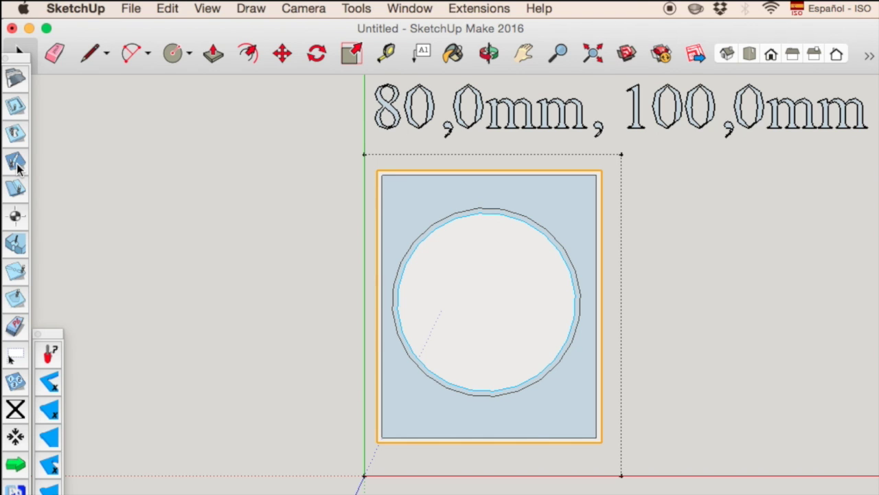
{"action": "left_click", "coordinate": [397, 302]}
{"action": "left_click", "coordinate": [577, 309]}
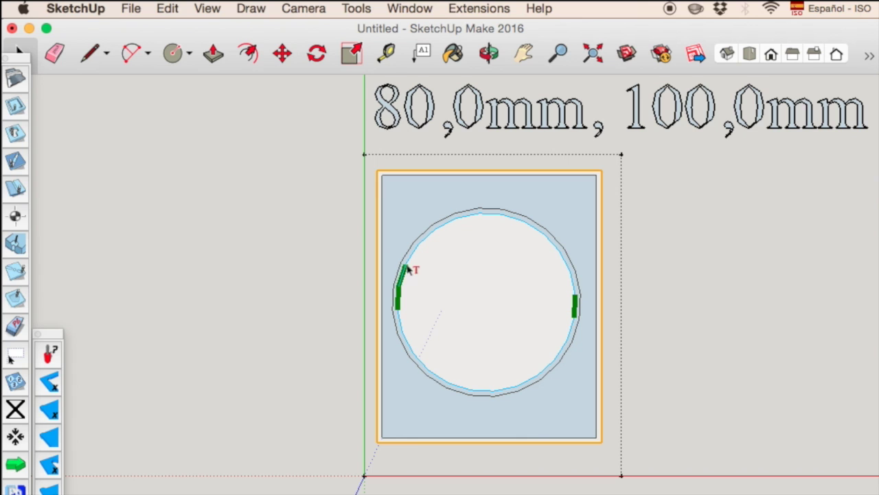
{"action": "left_click", "coordinate": [574, 304]}
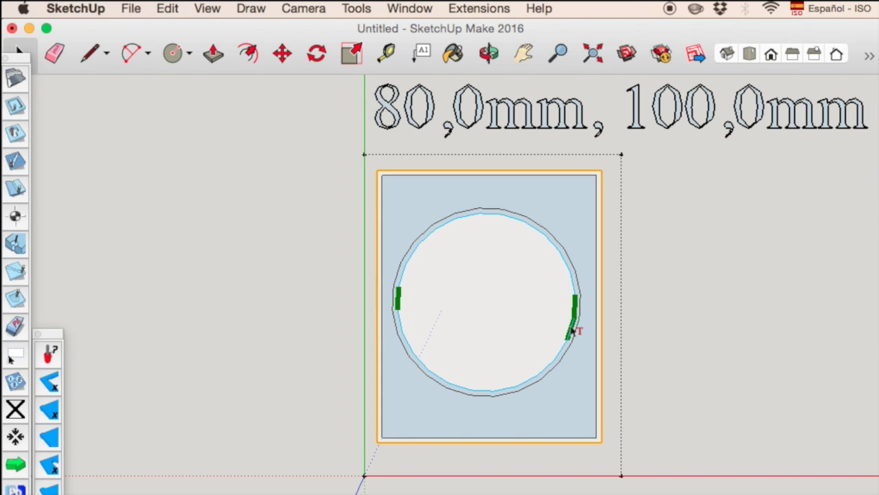
{"action": "left_click", "coordinate": [407, 304]}
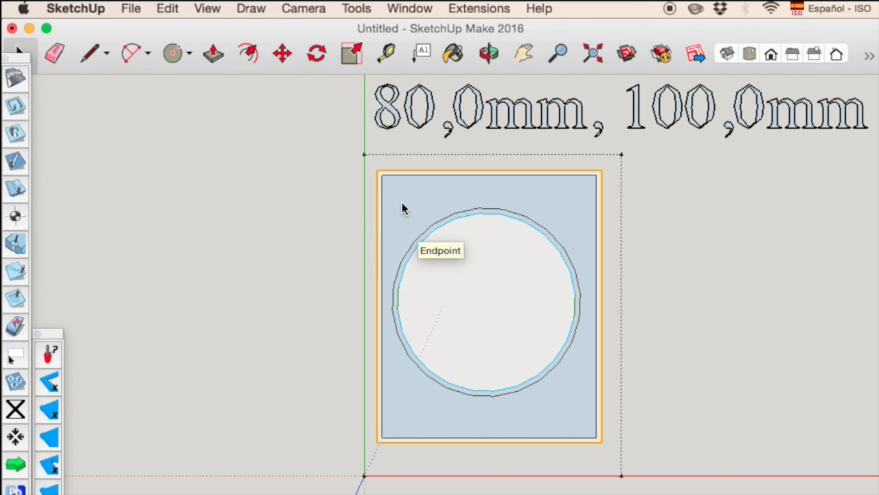
- Draw a small square at the plate's top-left corner and zoom in on it
{"action": "left_click", "coordinate": [189, 55]}
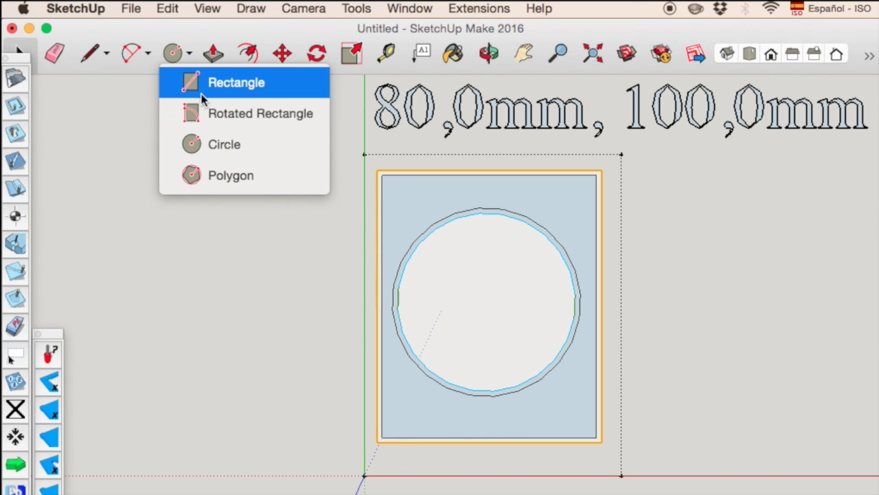
{"action": "left_click", "coordinate": [234, 82]}
{"action": "left_click", "coordinate": [422, 215]}
{"action": "left_click", "coordinate": [382, 176]}
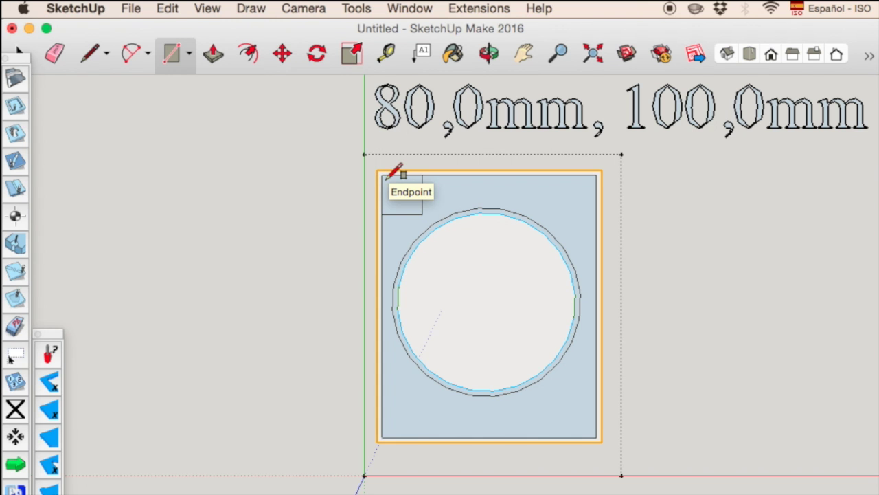
{"action": "scroll", "coordinate": [393, 173], "scroll_direction": "up", "scroll_amount": 6}
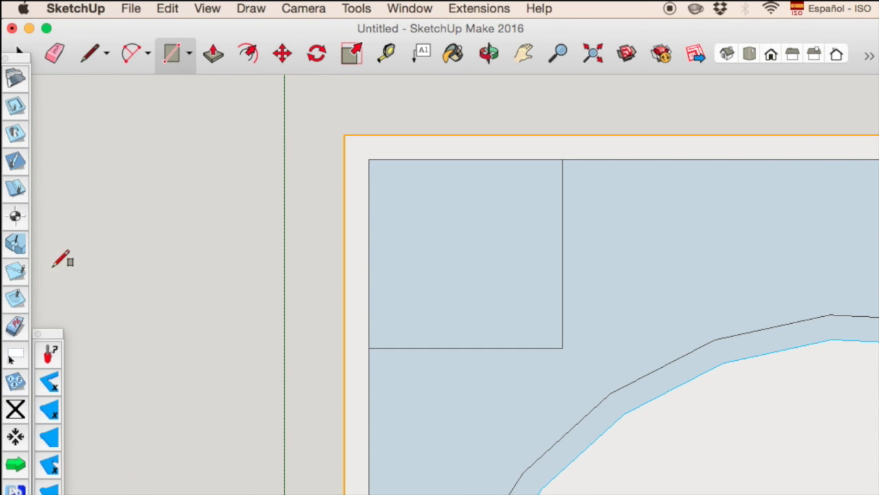
- Fill the corner square with a Pocket Face zigzag toolpath, then zoom back out
{"action": "left_click", "coordinate": [17, 300]}
{"action": "left_click", "coordinate": [411, 271]}
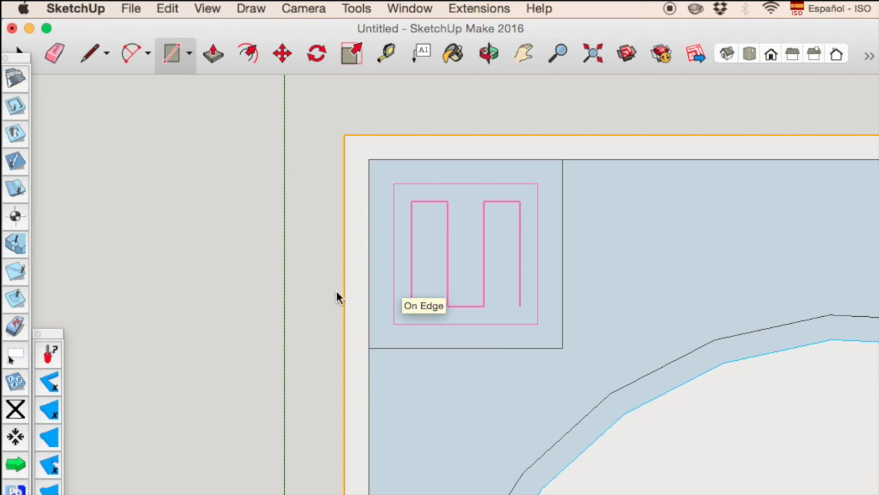
{"action": "key", "text": "space"}
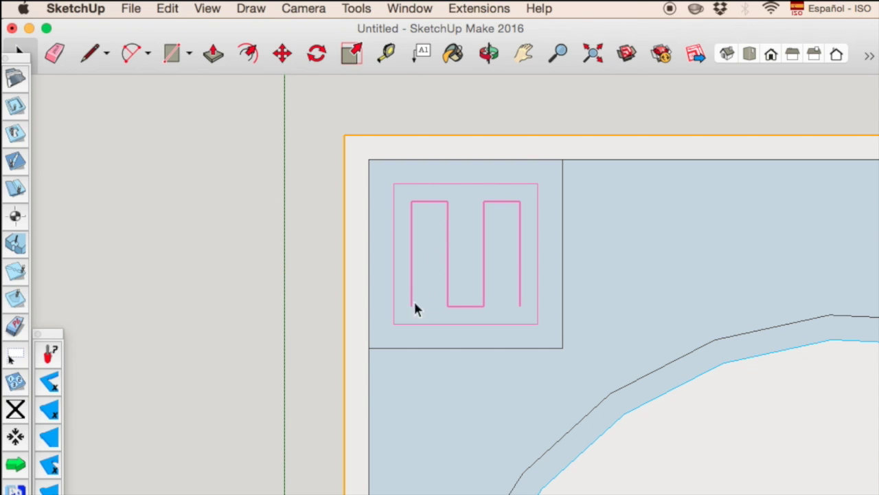
{"action": "scroll", "coordinate": [414, 328], "scroll_direction": "down", "scroll_amount": 5}
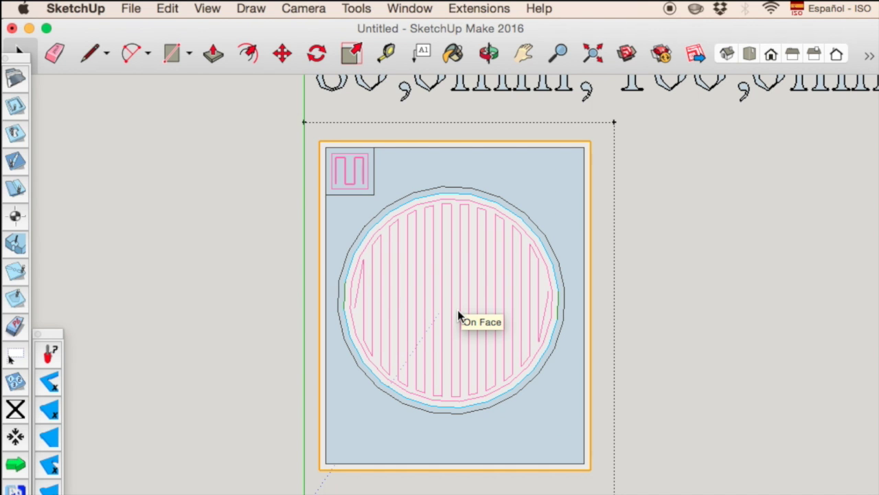